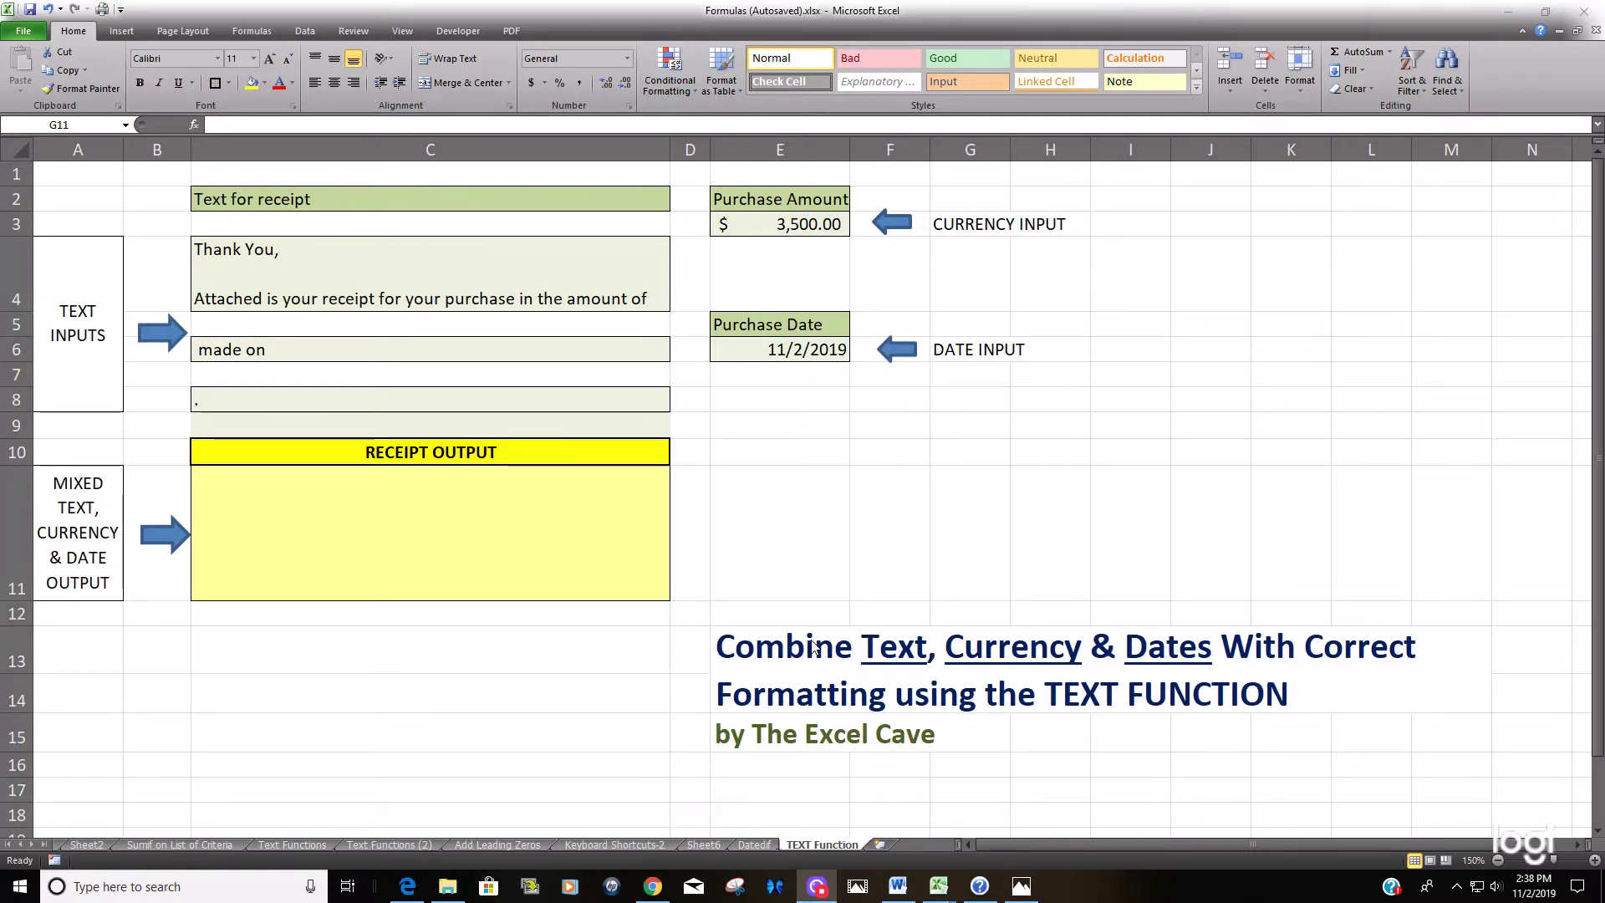
# Review the receipt text cells C4 to C8 and the input cells feeding output cell C11
pyautogui.click(298, 286)
pyautogui.moveTo(299, 286); pyautogui.dragTo(298, 394)
pyautogui.click(340, 287)
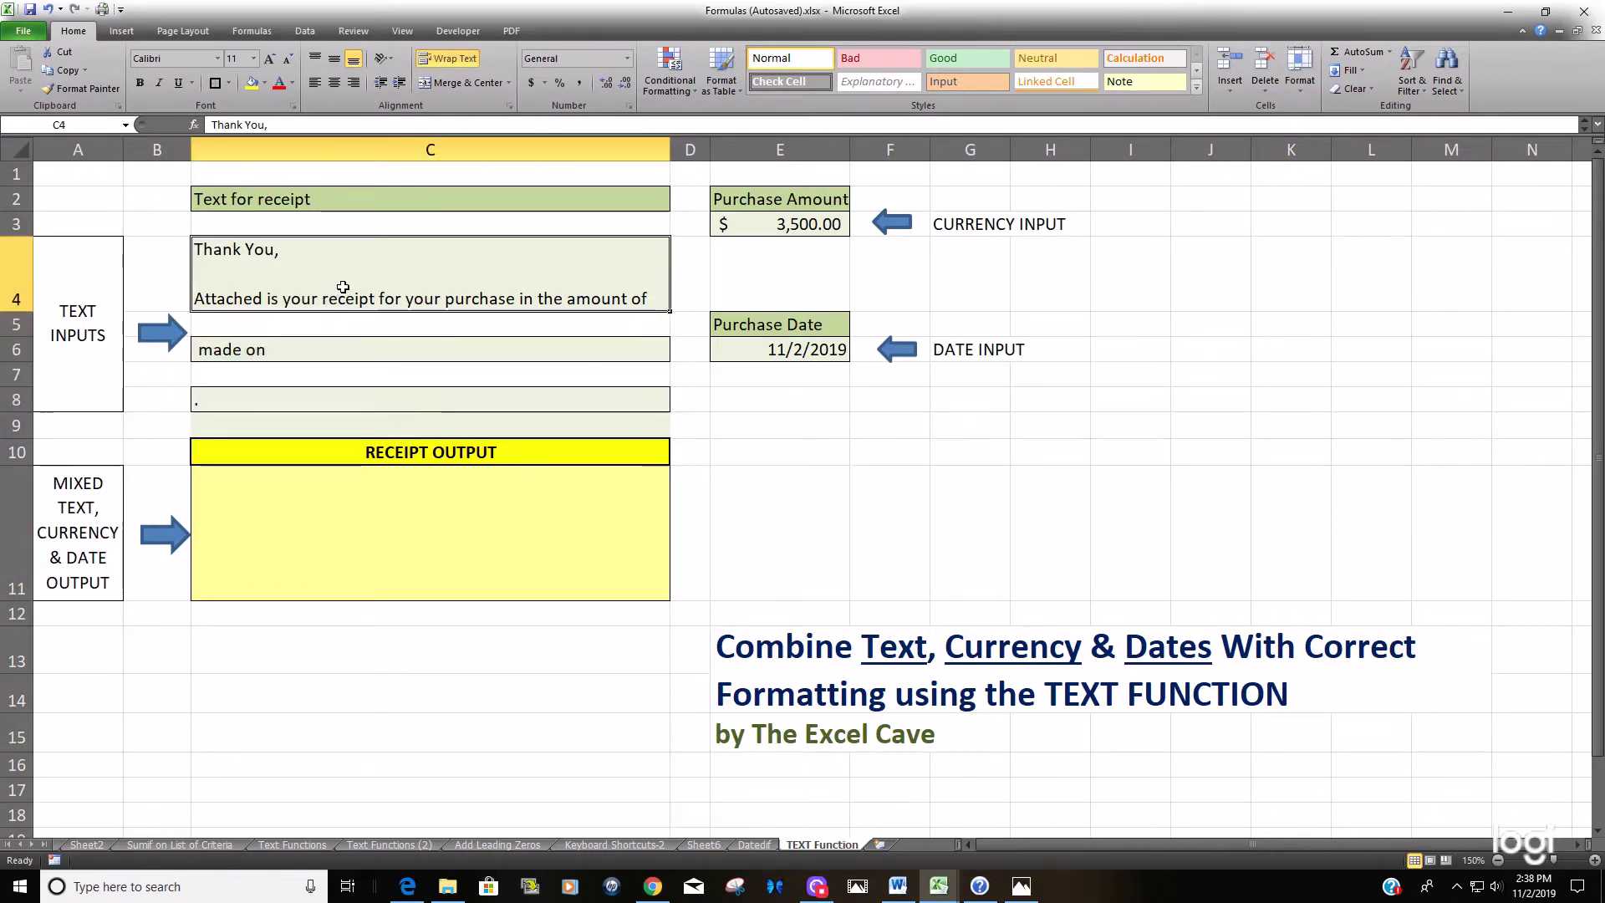
pyautogui.click(467, 490)
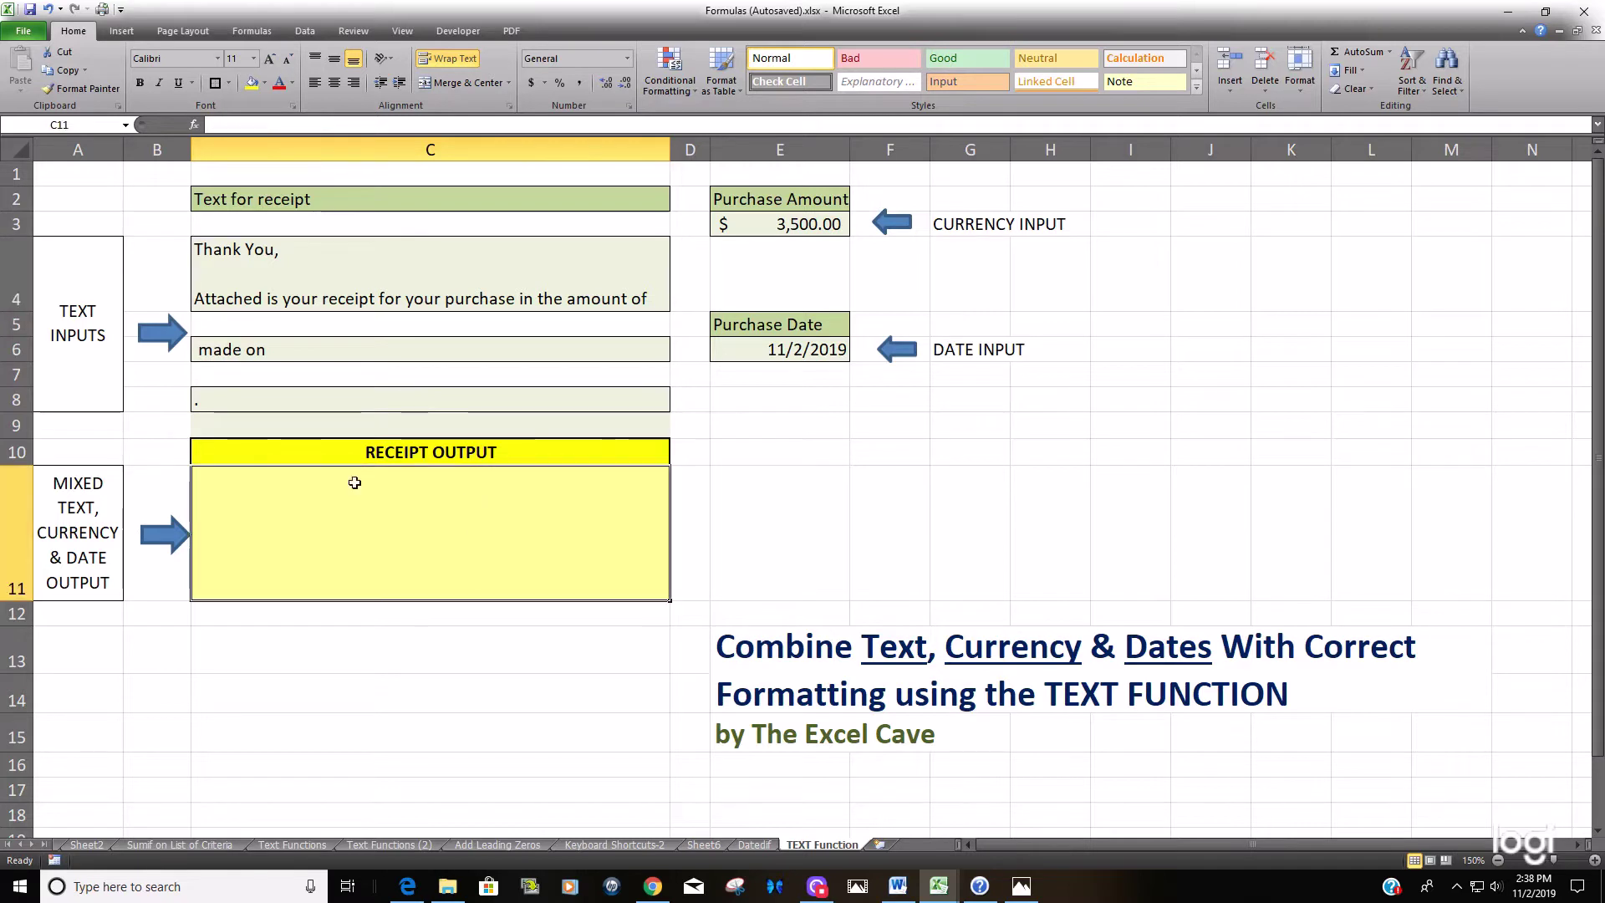
pyautogui.click(422, 292)
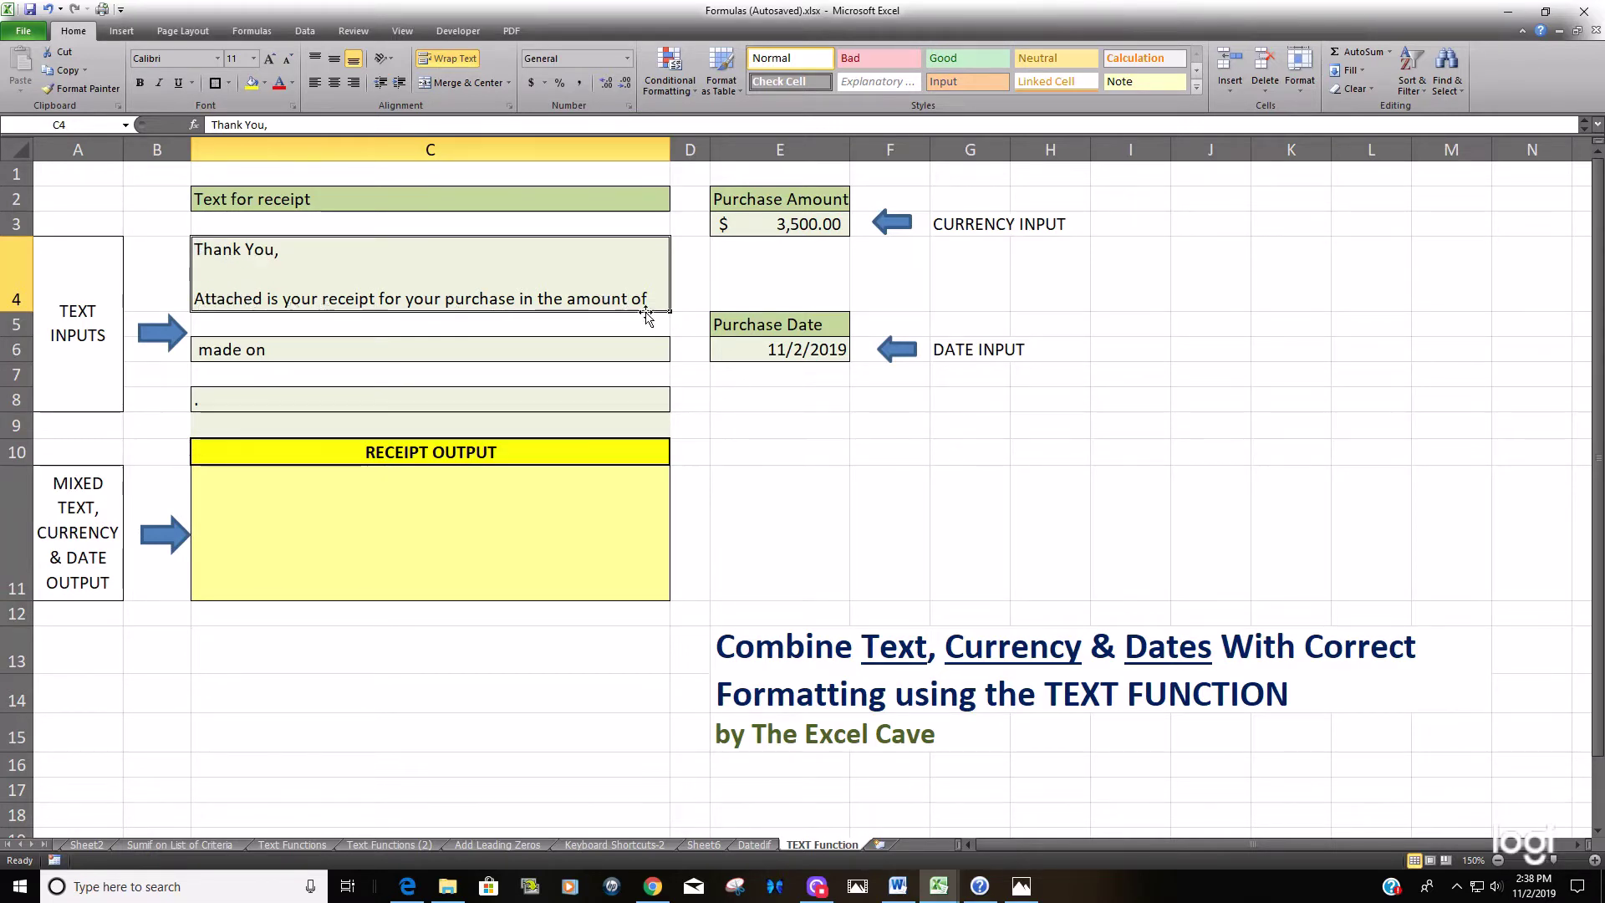
pyautogui.click(780, 224)
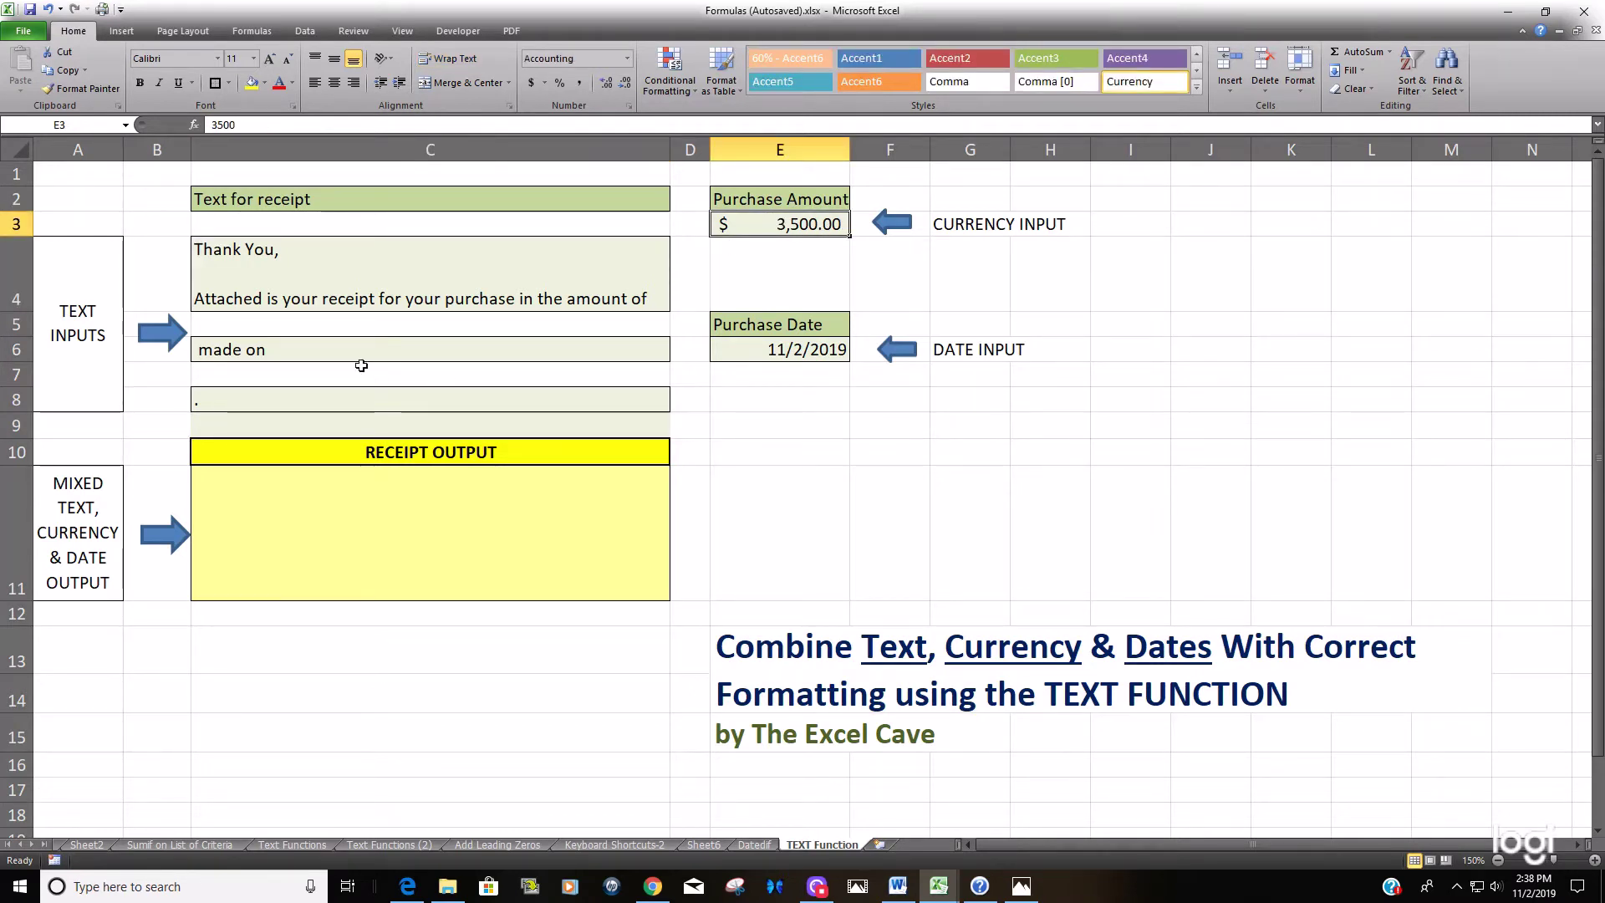
pyautogui.click(338, 354)
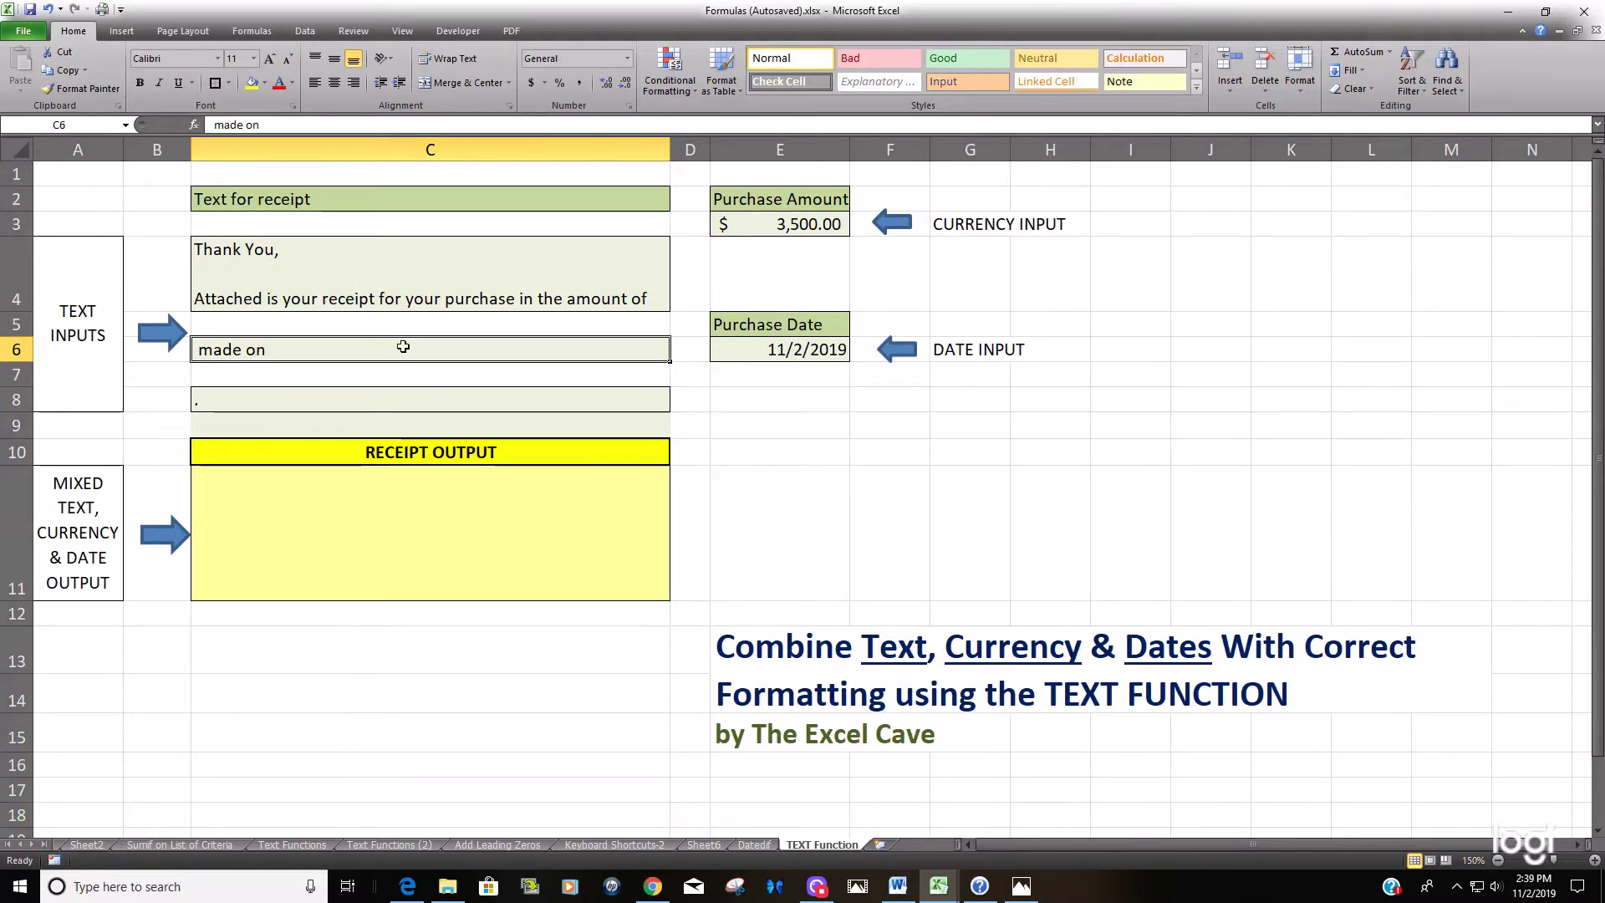
pyautogui.click(807, 344)
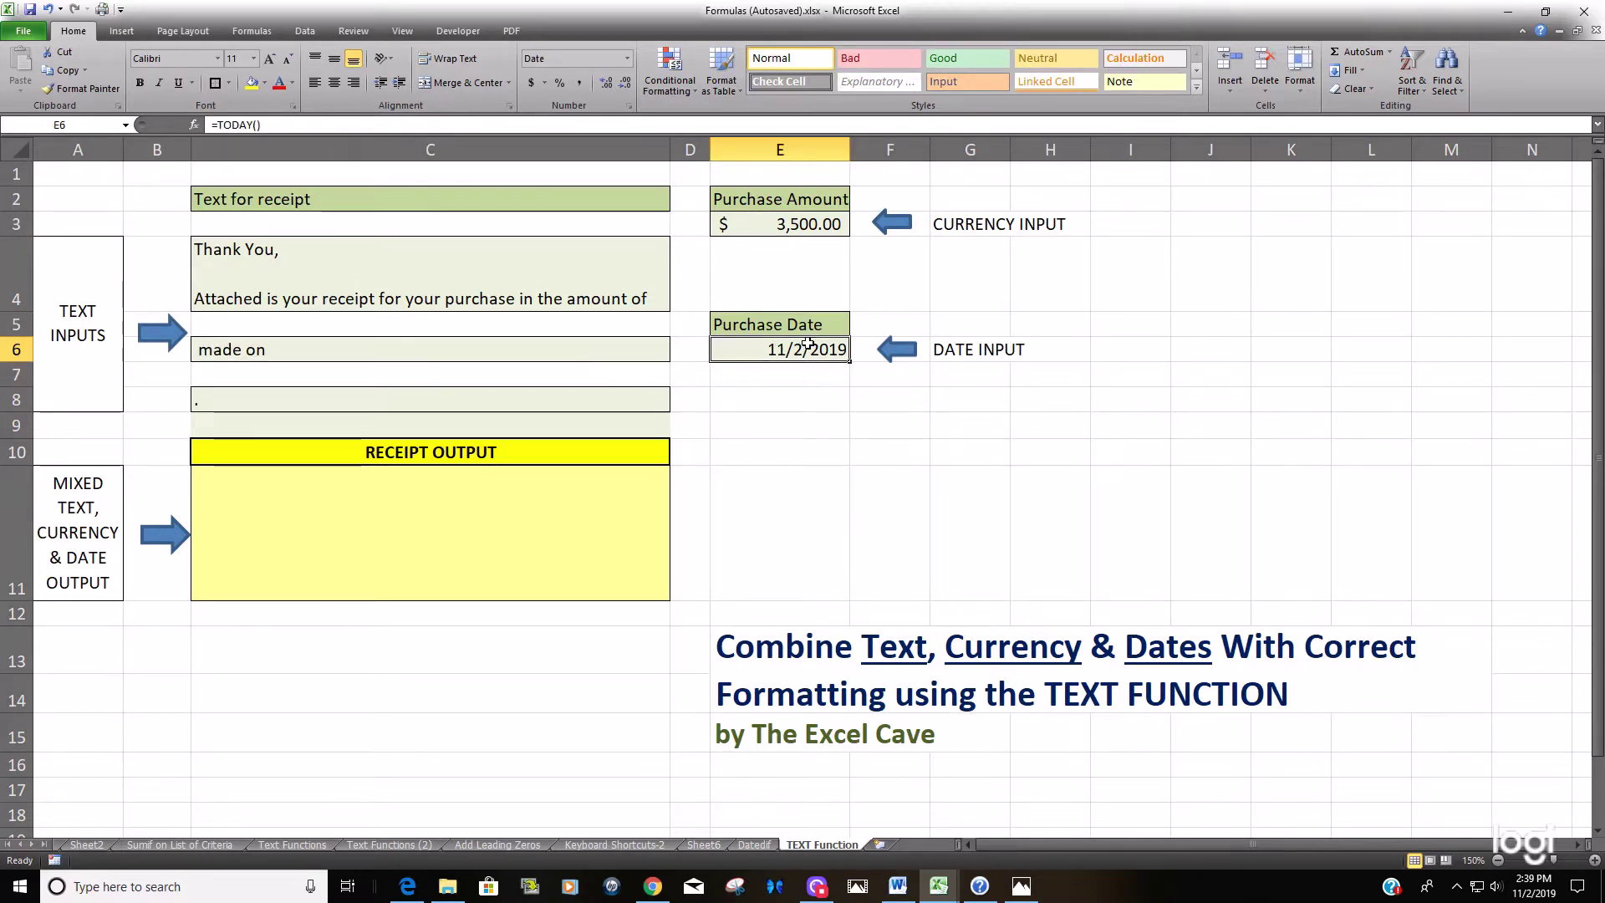
pyautogui.click(438, 402)
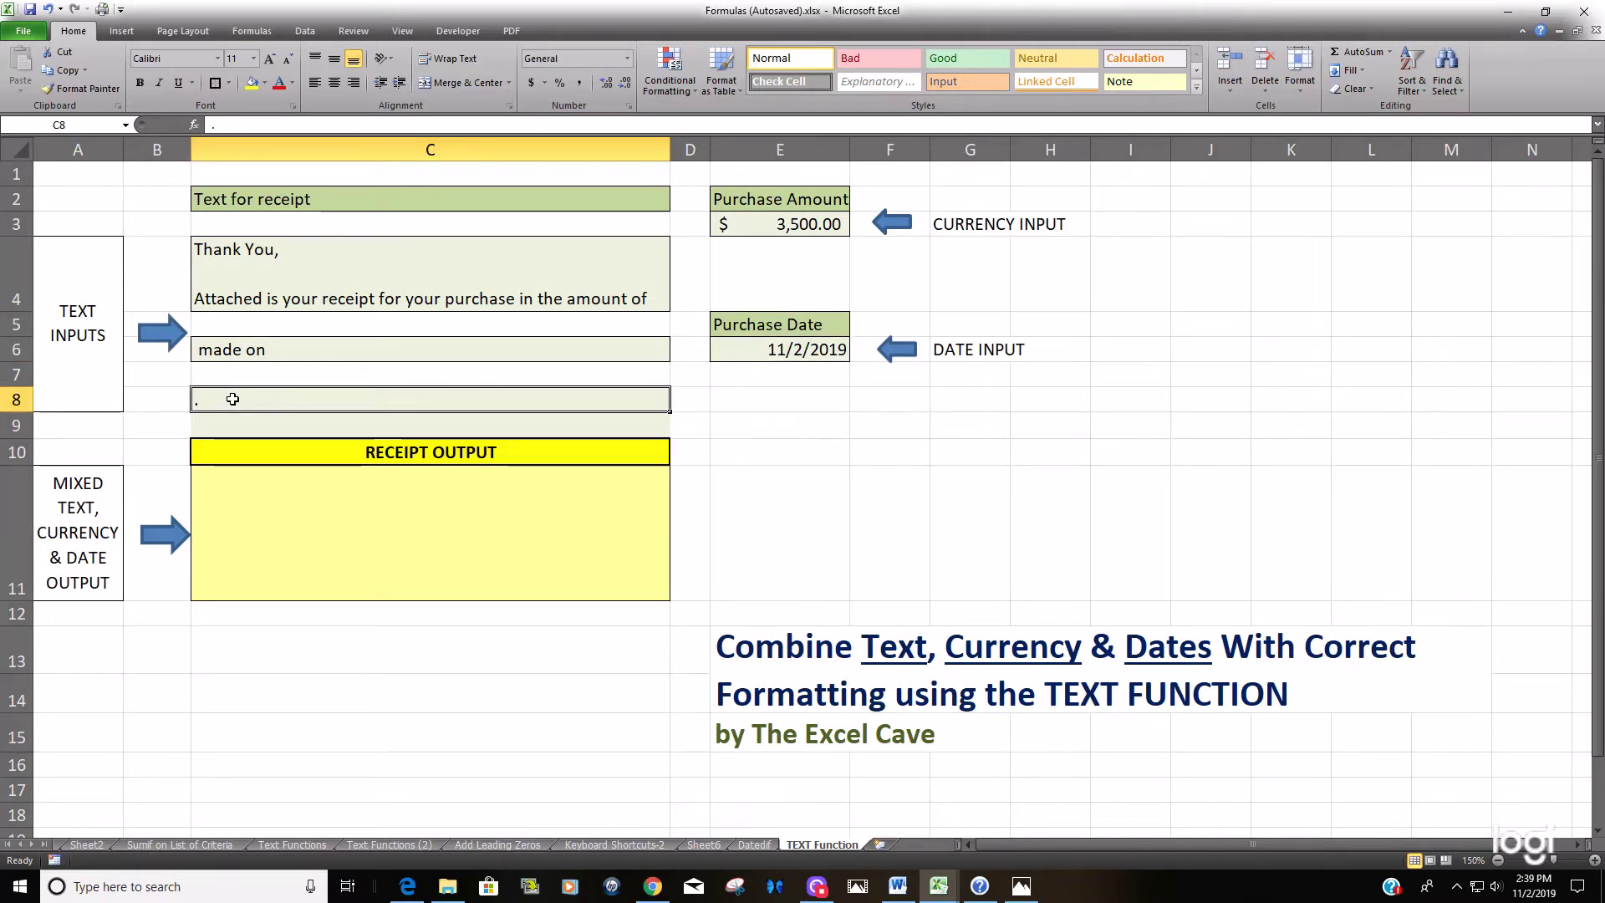
pyautogui.click(394, 505)
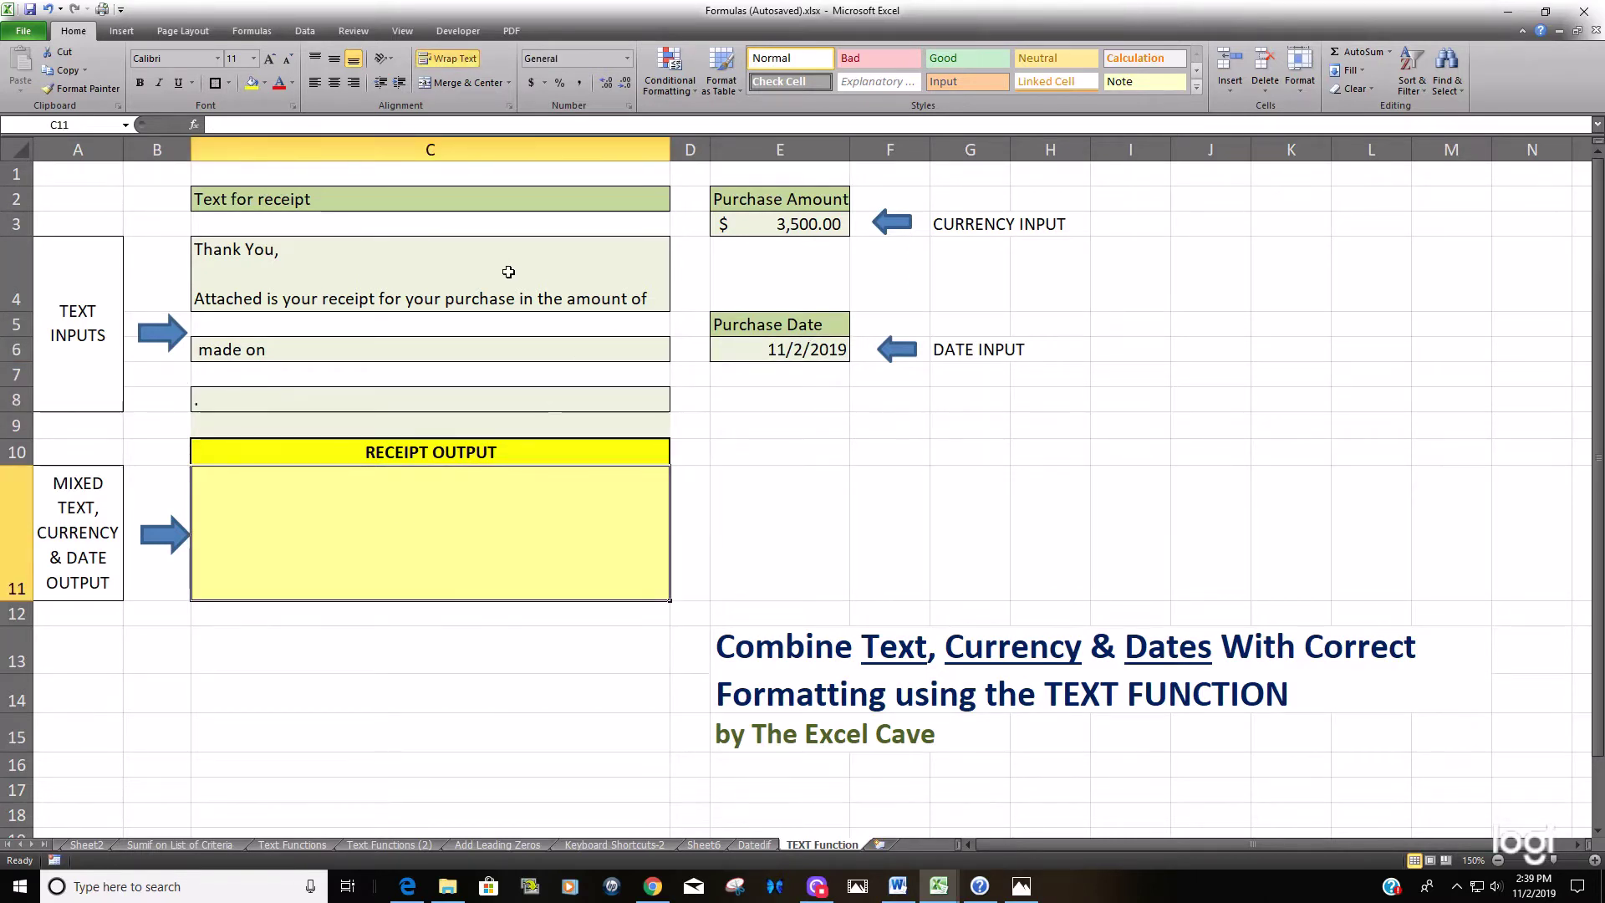
pyautogui.moveTo(509, 271); pyautogui.dragTo(794, 349)
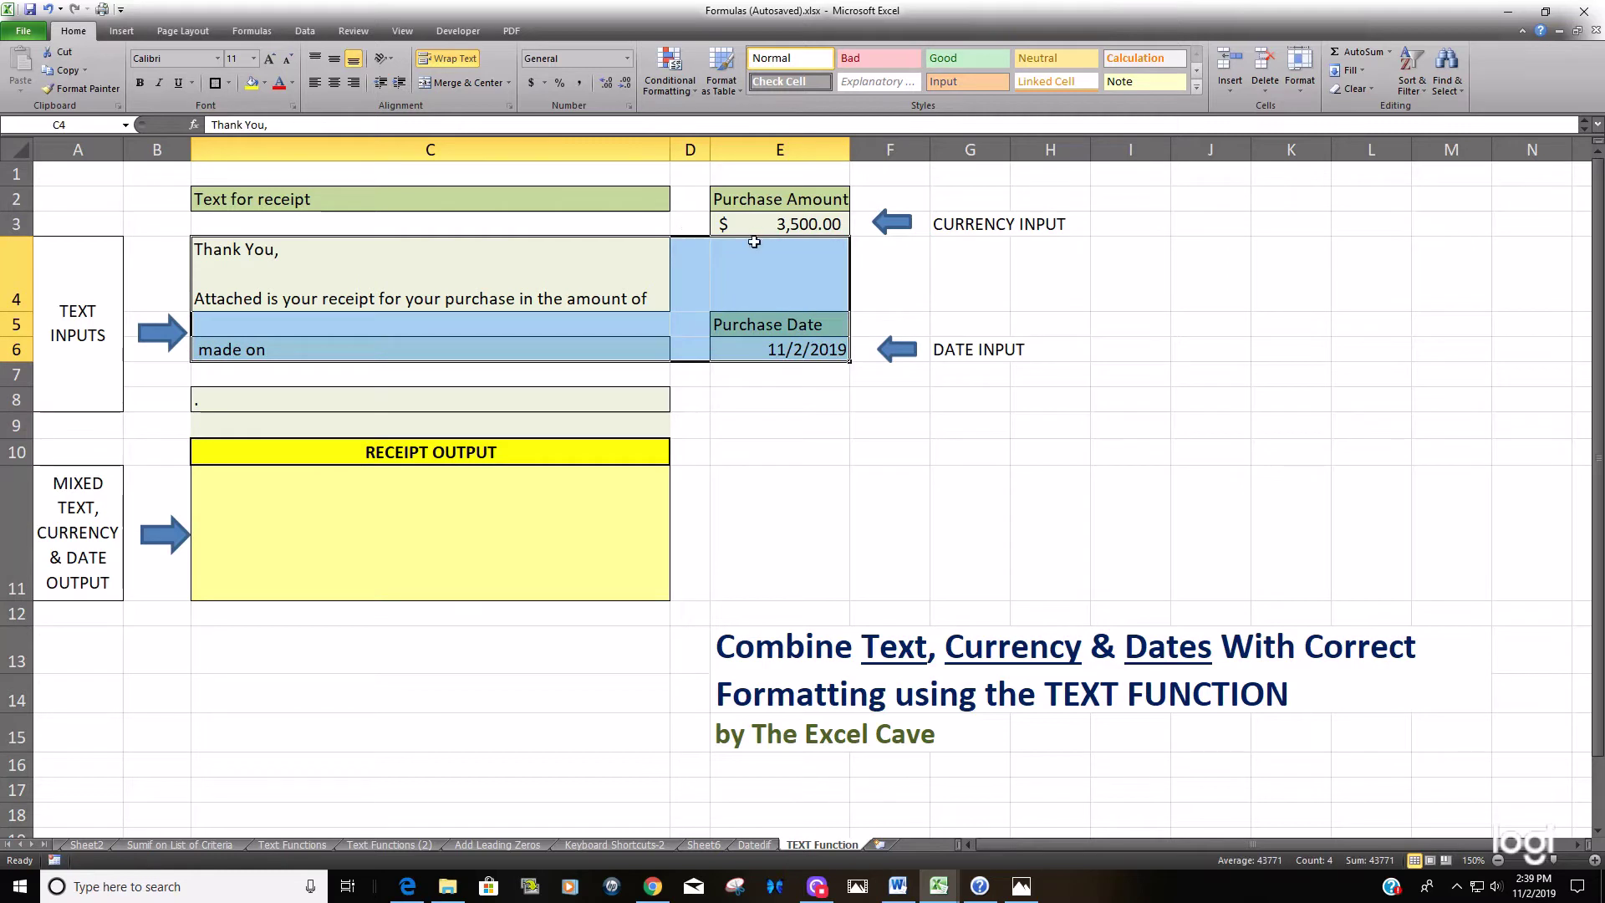
pyautogui.click(414, 550)
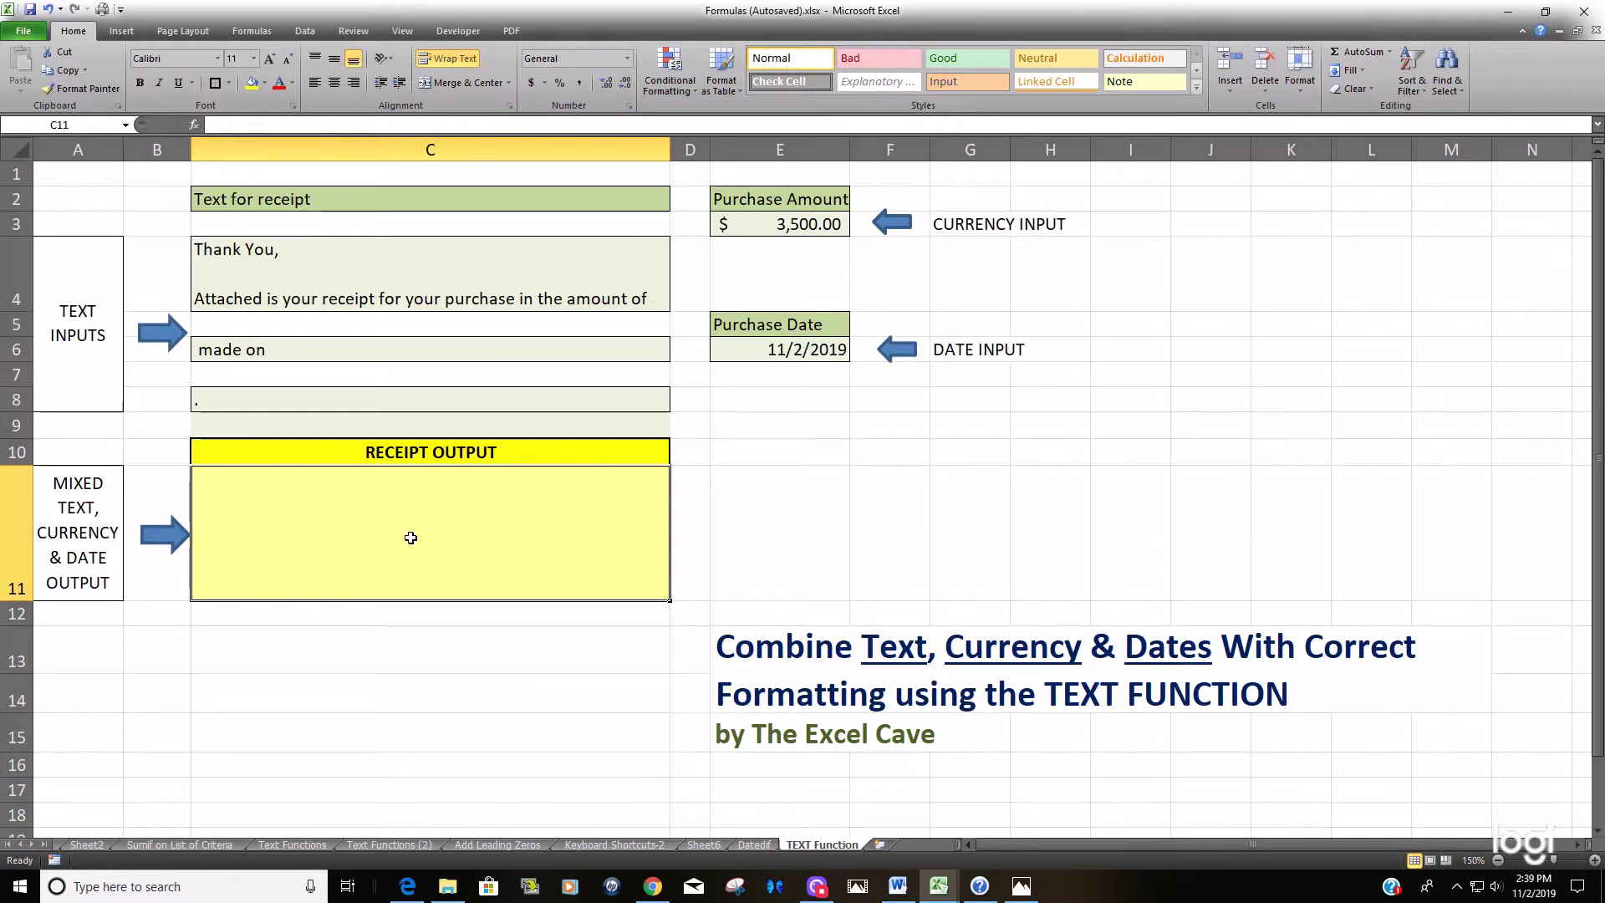
# Check E3's Accounting-formatted amount, and E6's TODAY formula and Date format
pyautogui.click(804, 221)
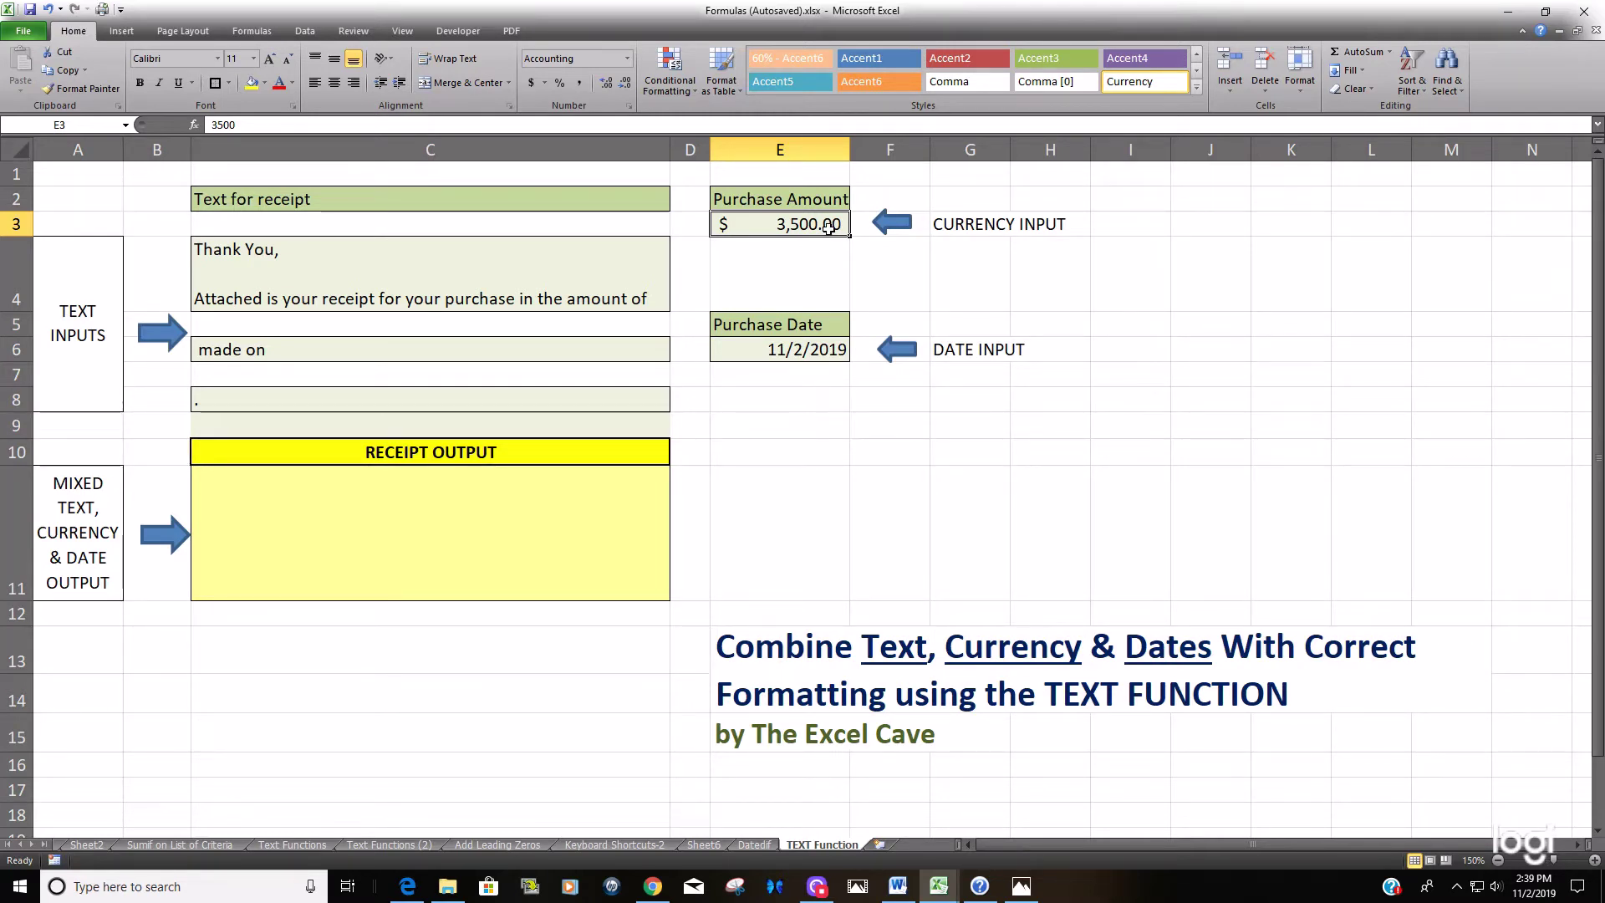
pyautogui.click(772, 351)
pyautogui.press('F2')
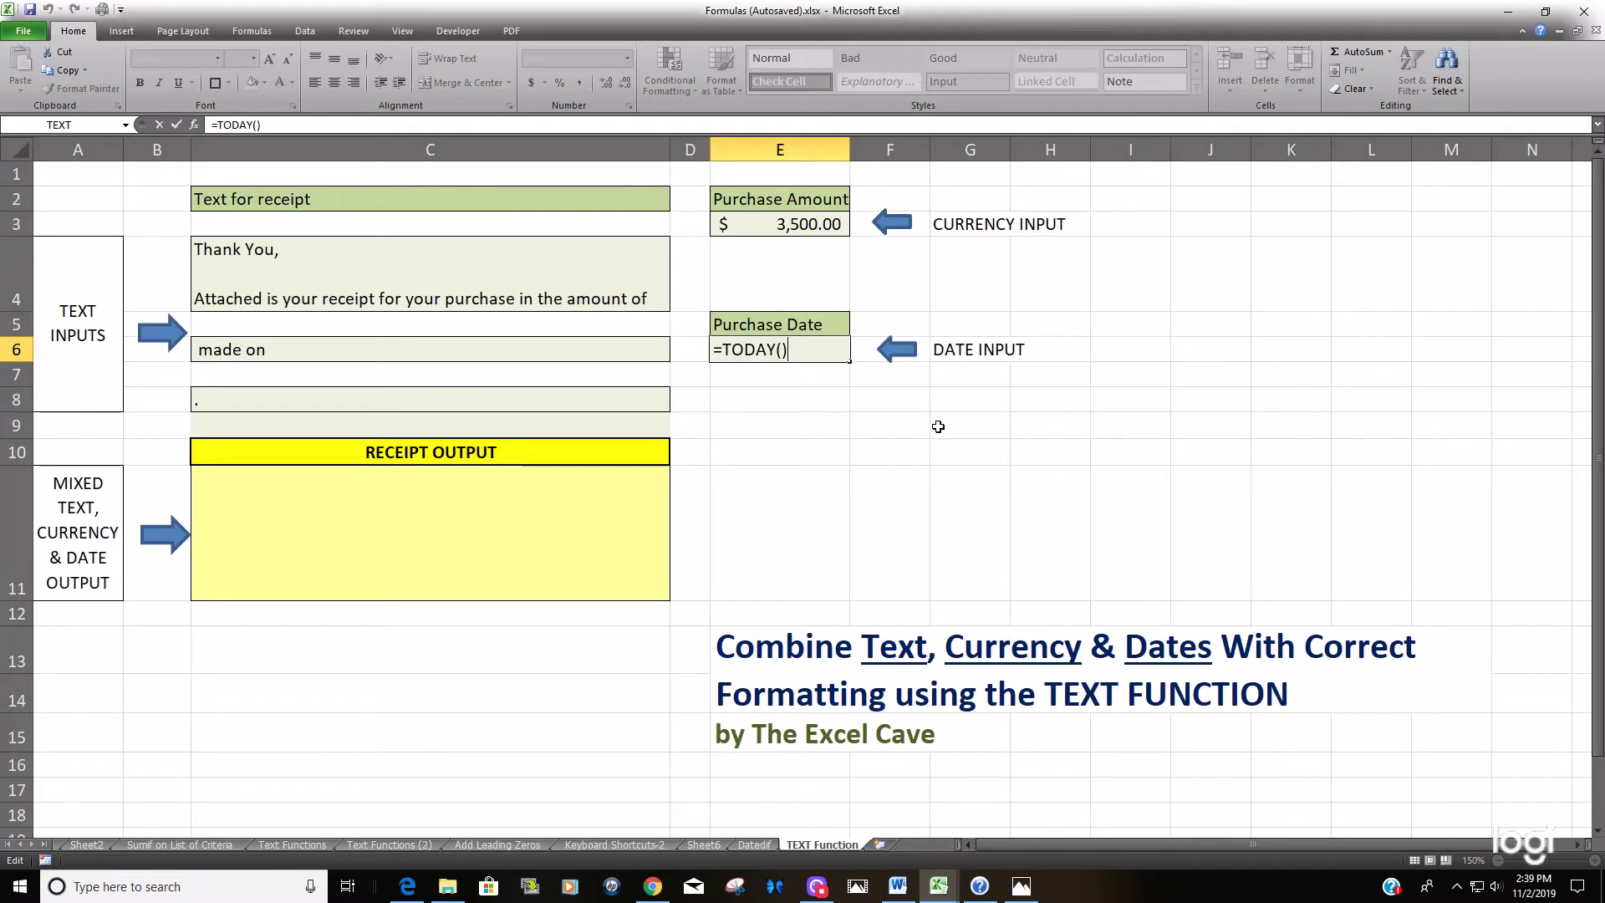
pyautogui.hotkey('ctrl', 'Return')
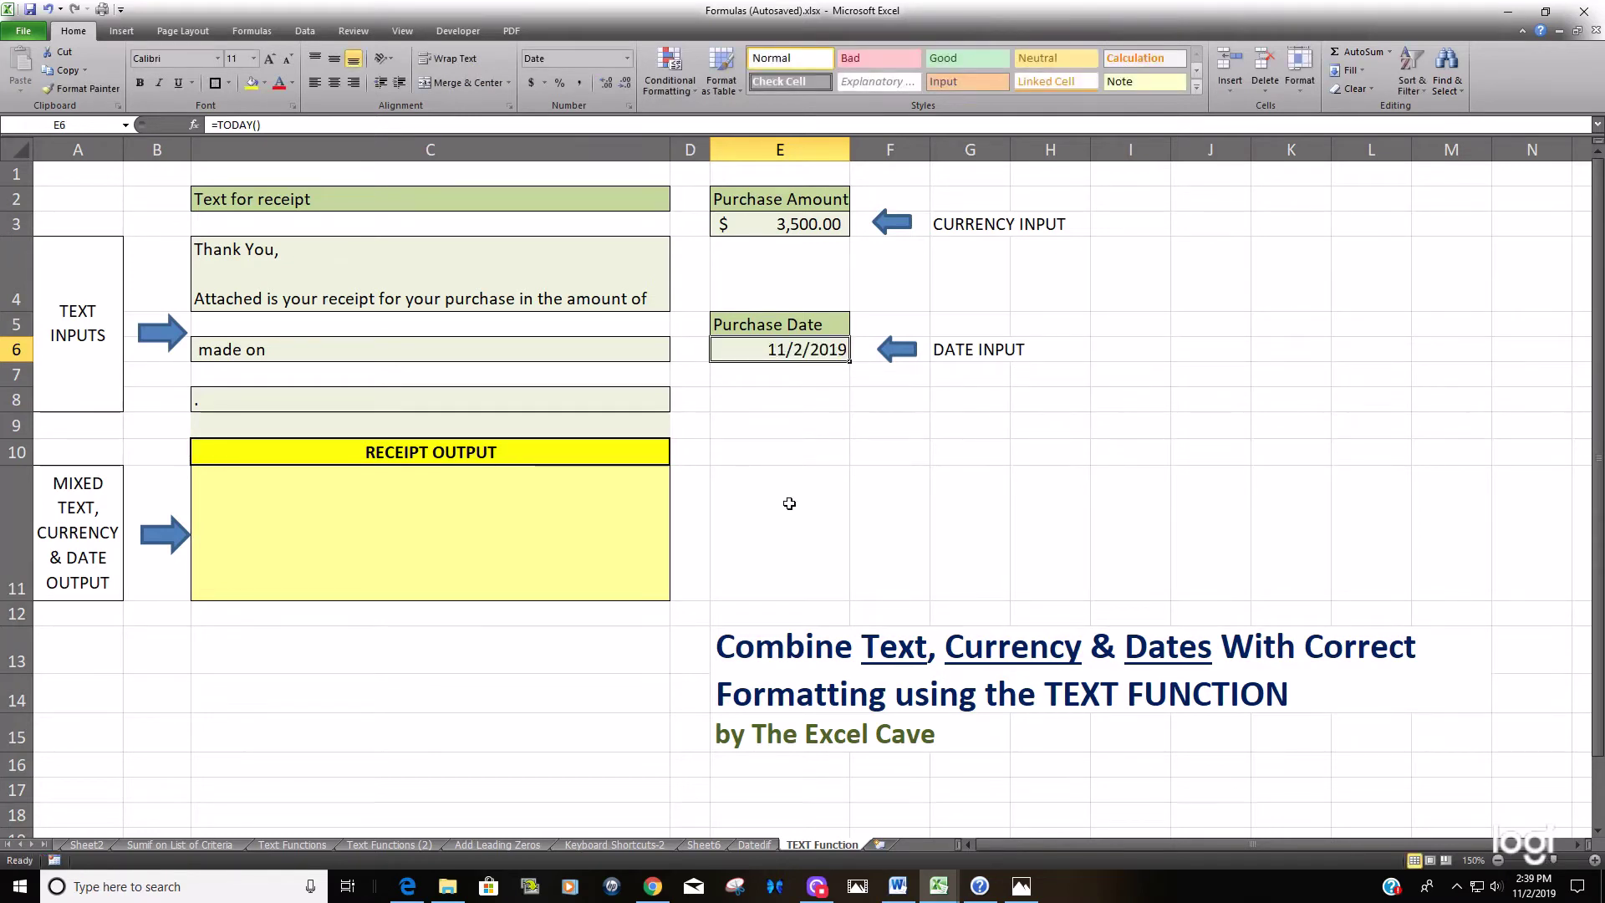
pyautogui.click(535, 480)
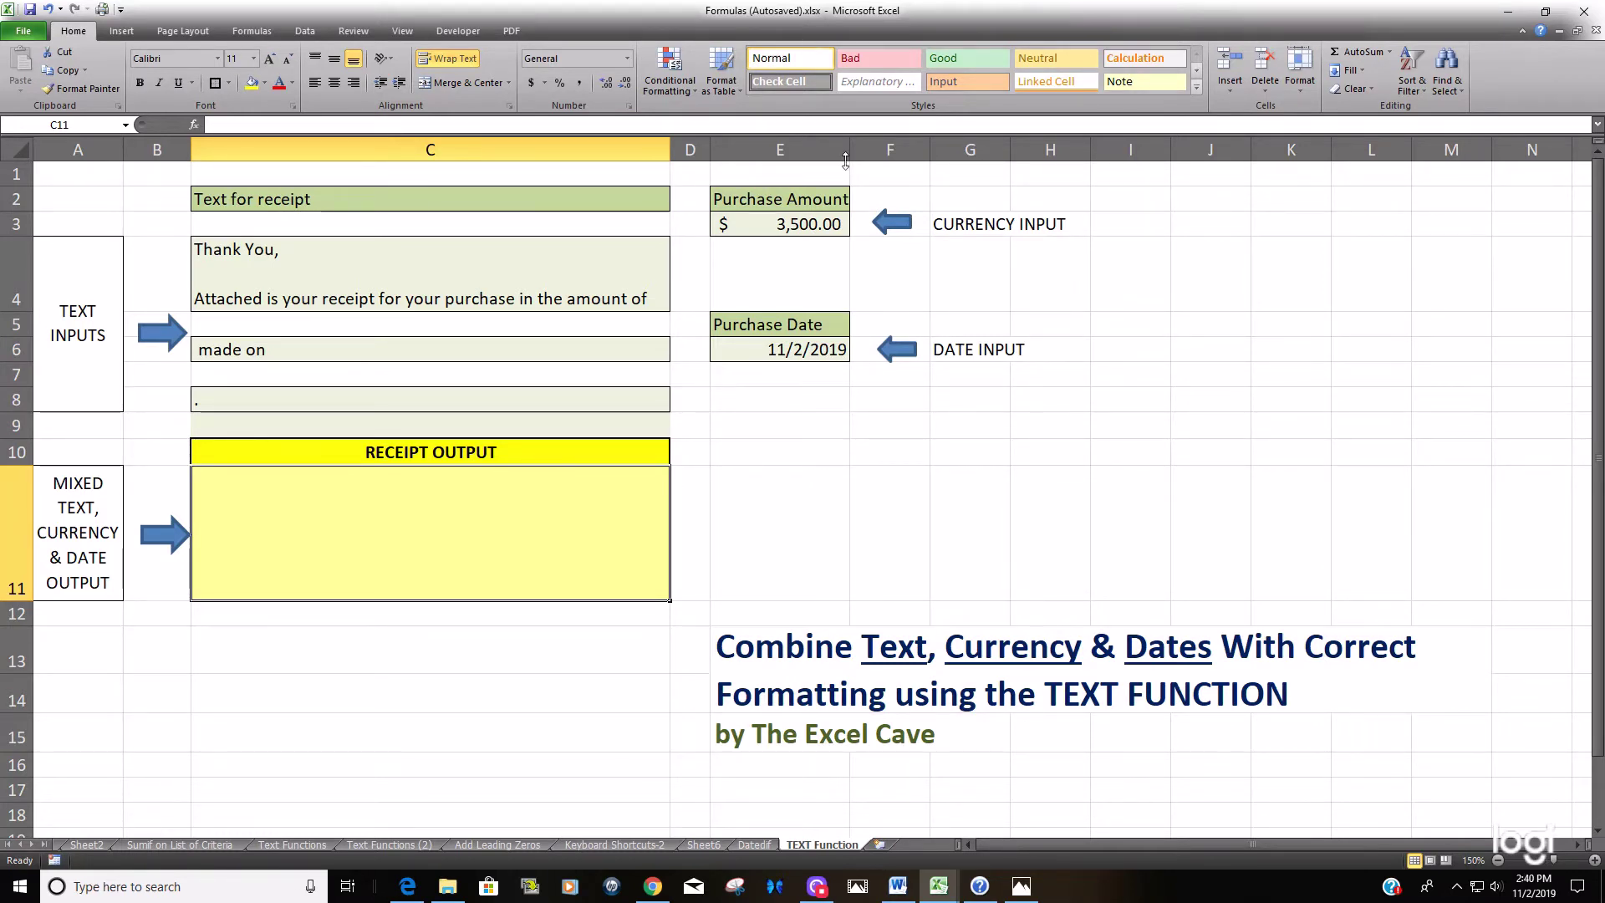
pyautogui.click(815, 222)
pyautogui.click(823, 348)
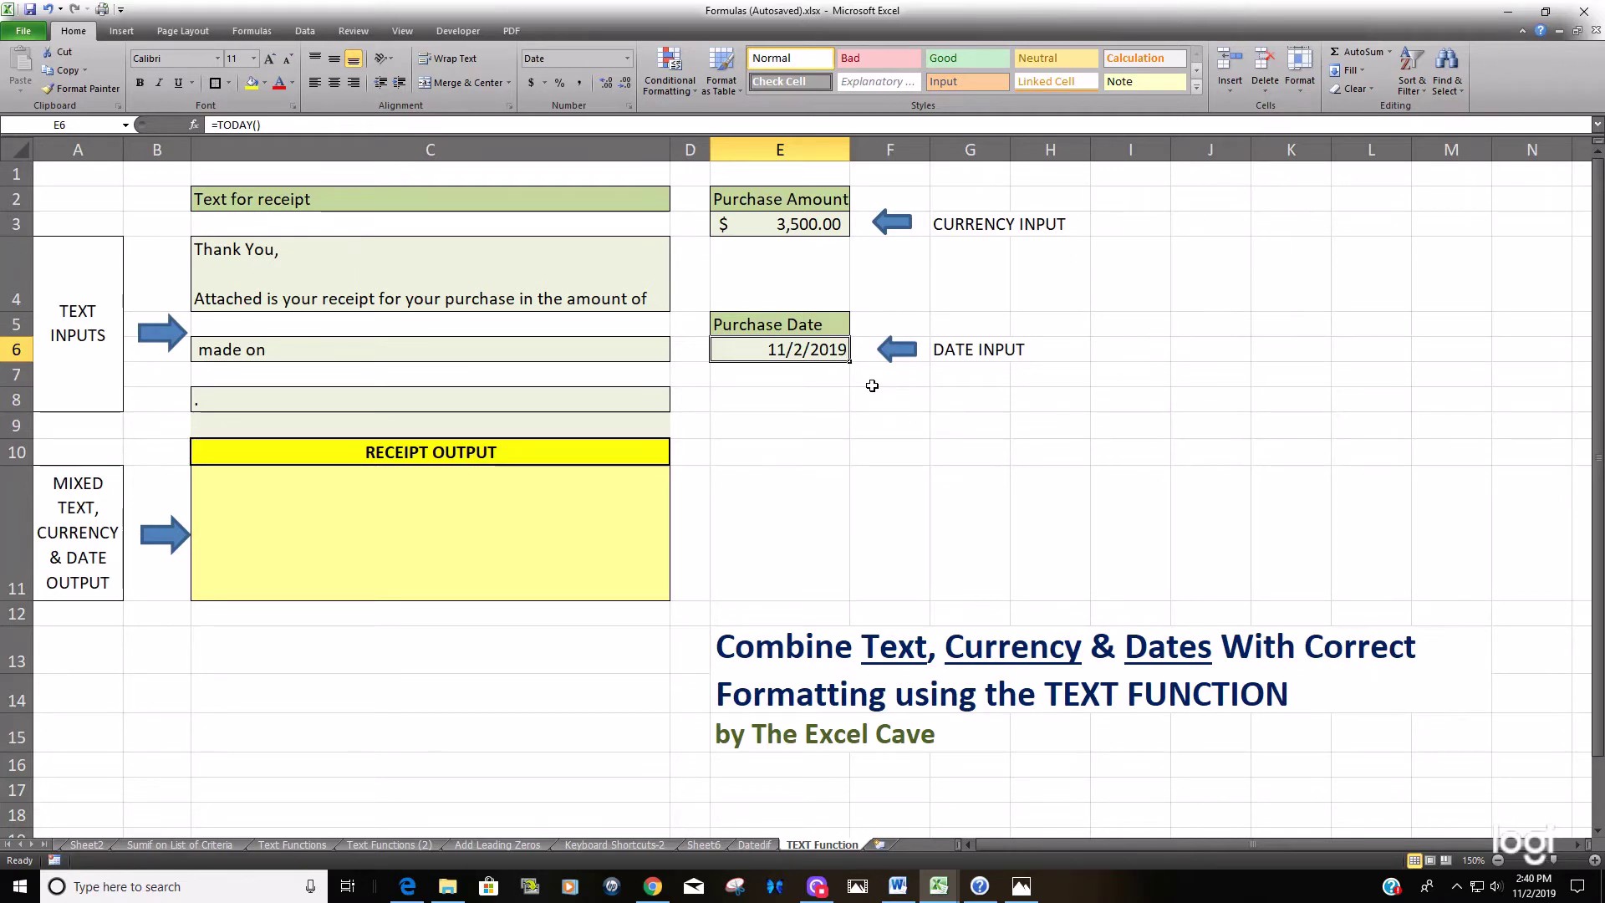
pyautogui.click(820, 231)
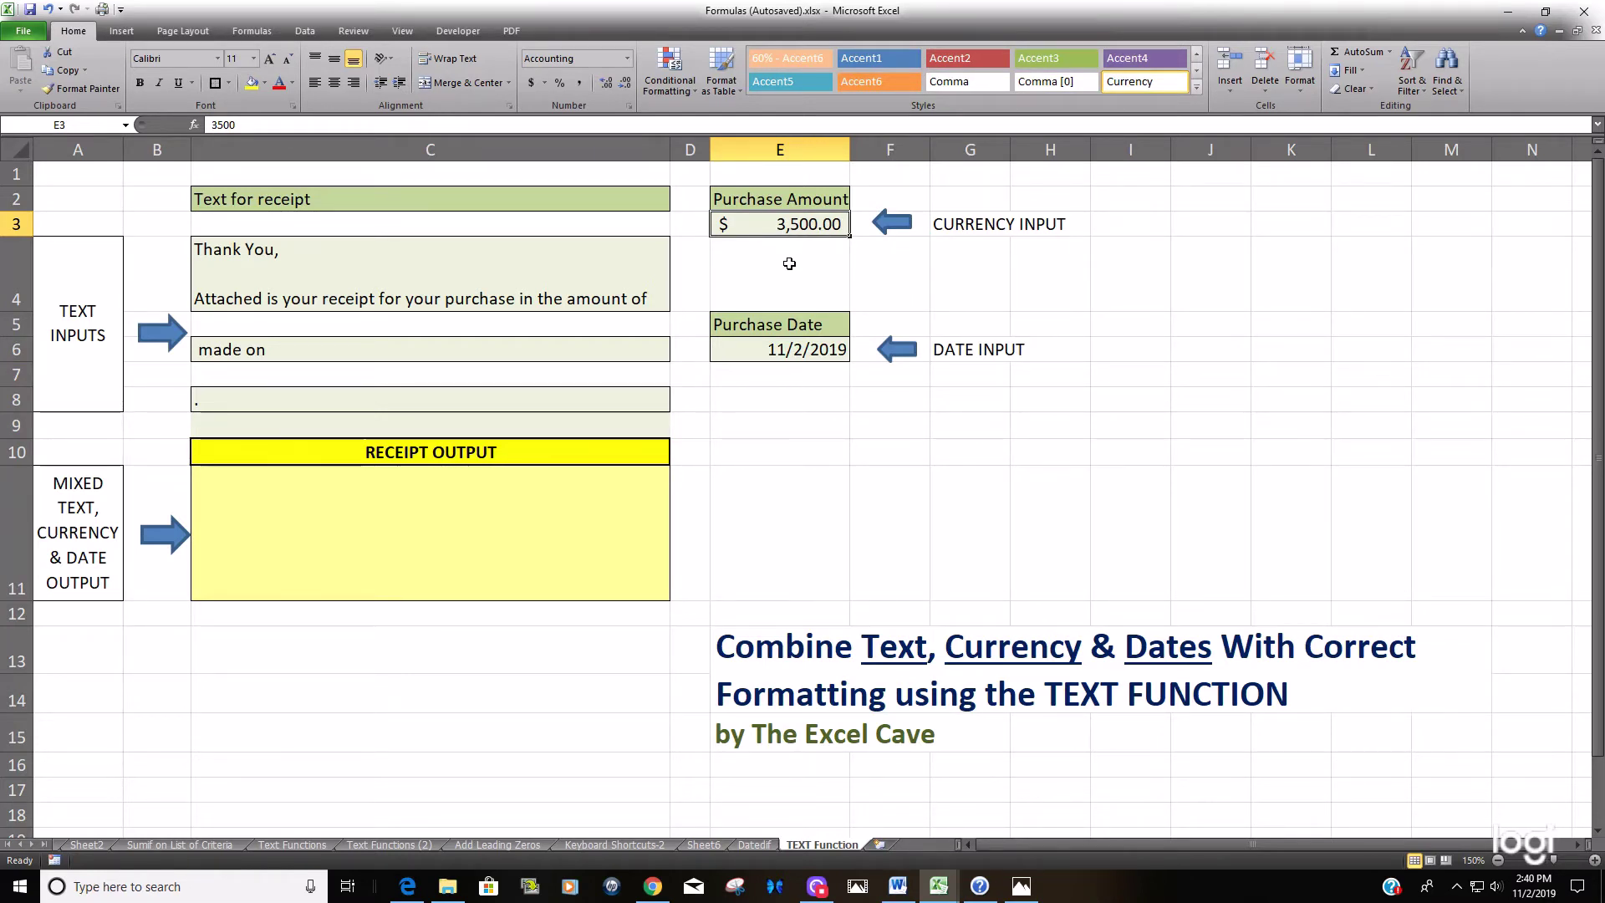
pyautogui.click(800, 349)
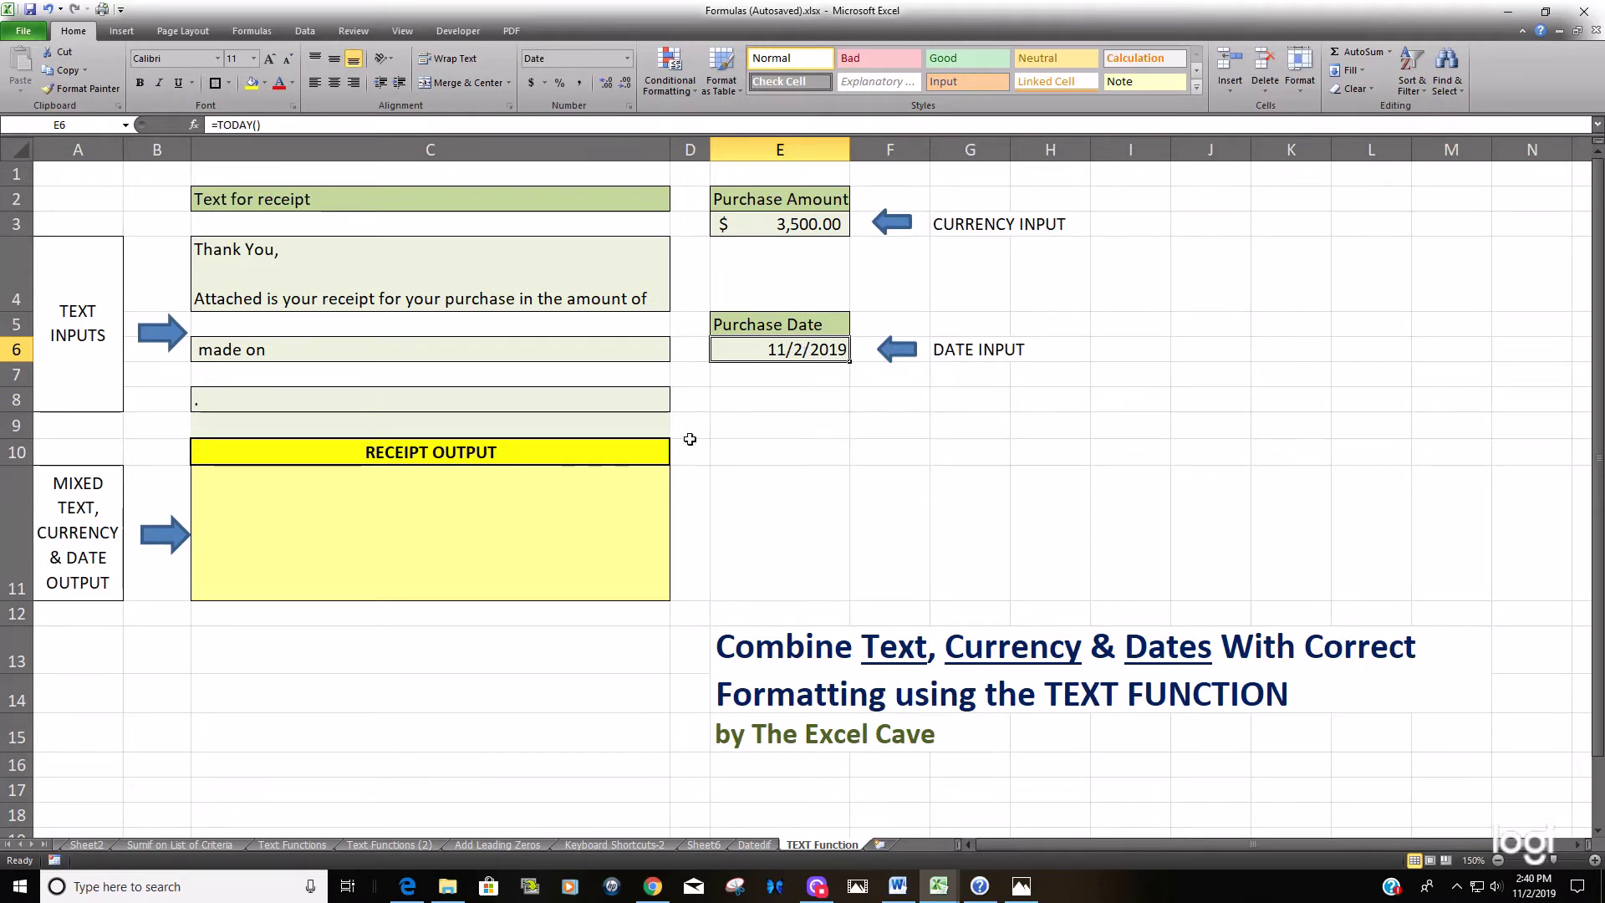
# Enter =C4&E3&C6&E6&C8 in C11, which shows the amount as 3500 and the date as 43771
pyautogui.click(552, 549)
pyautogui.write('=')
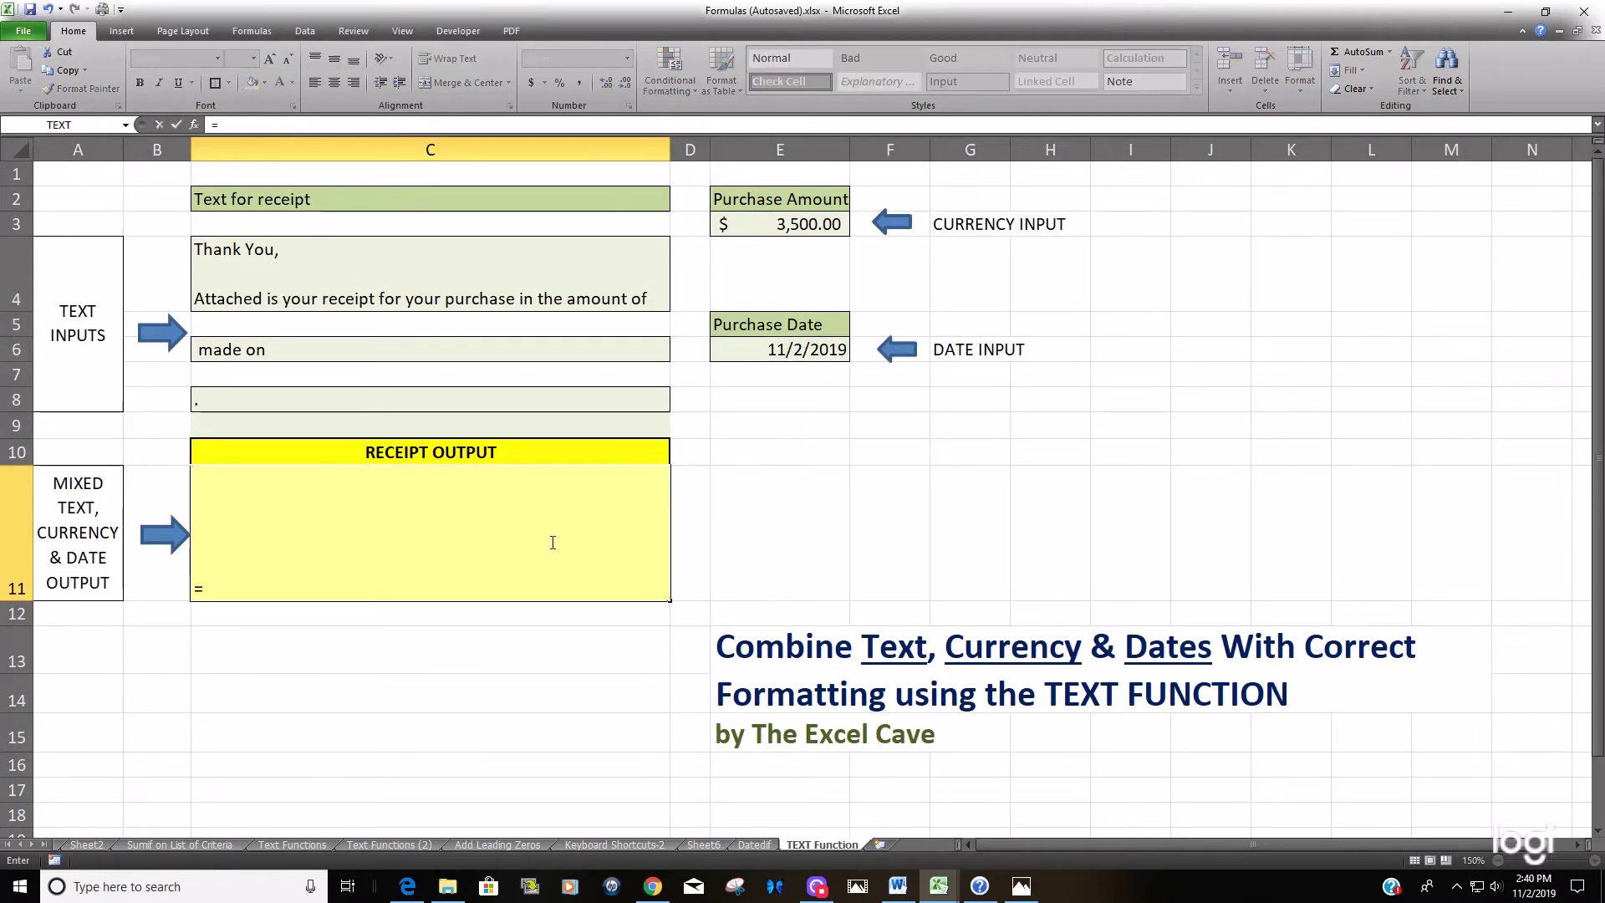
pyautogui.click(243, 254)
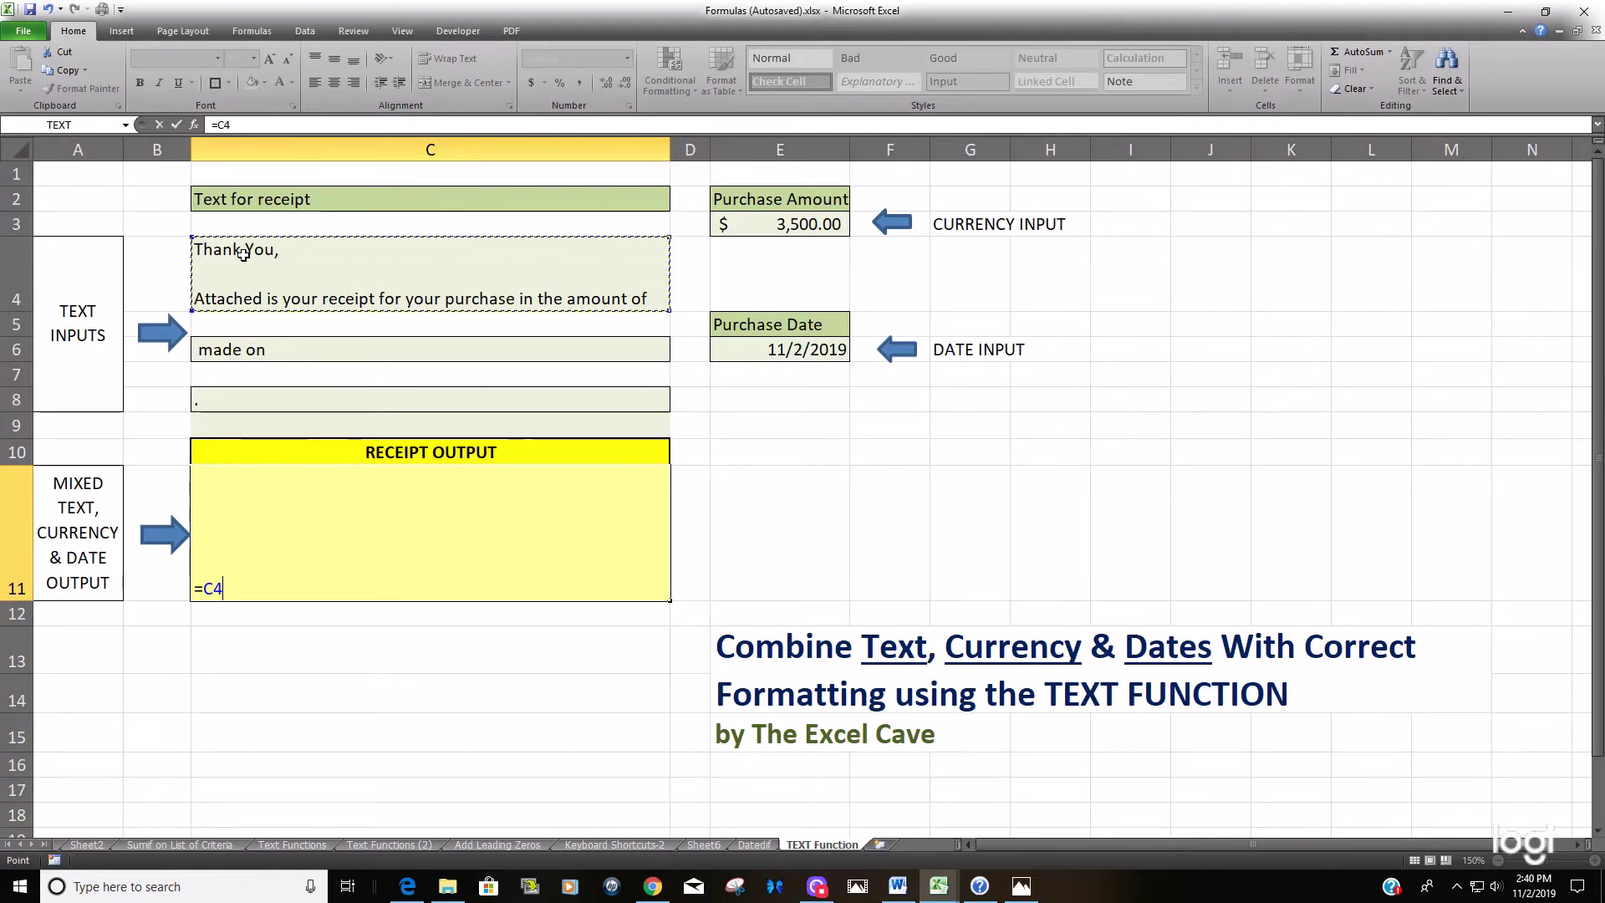
pyautogui.write('&')
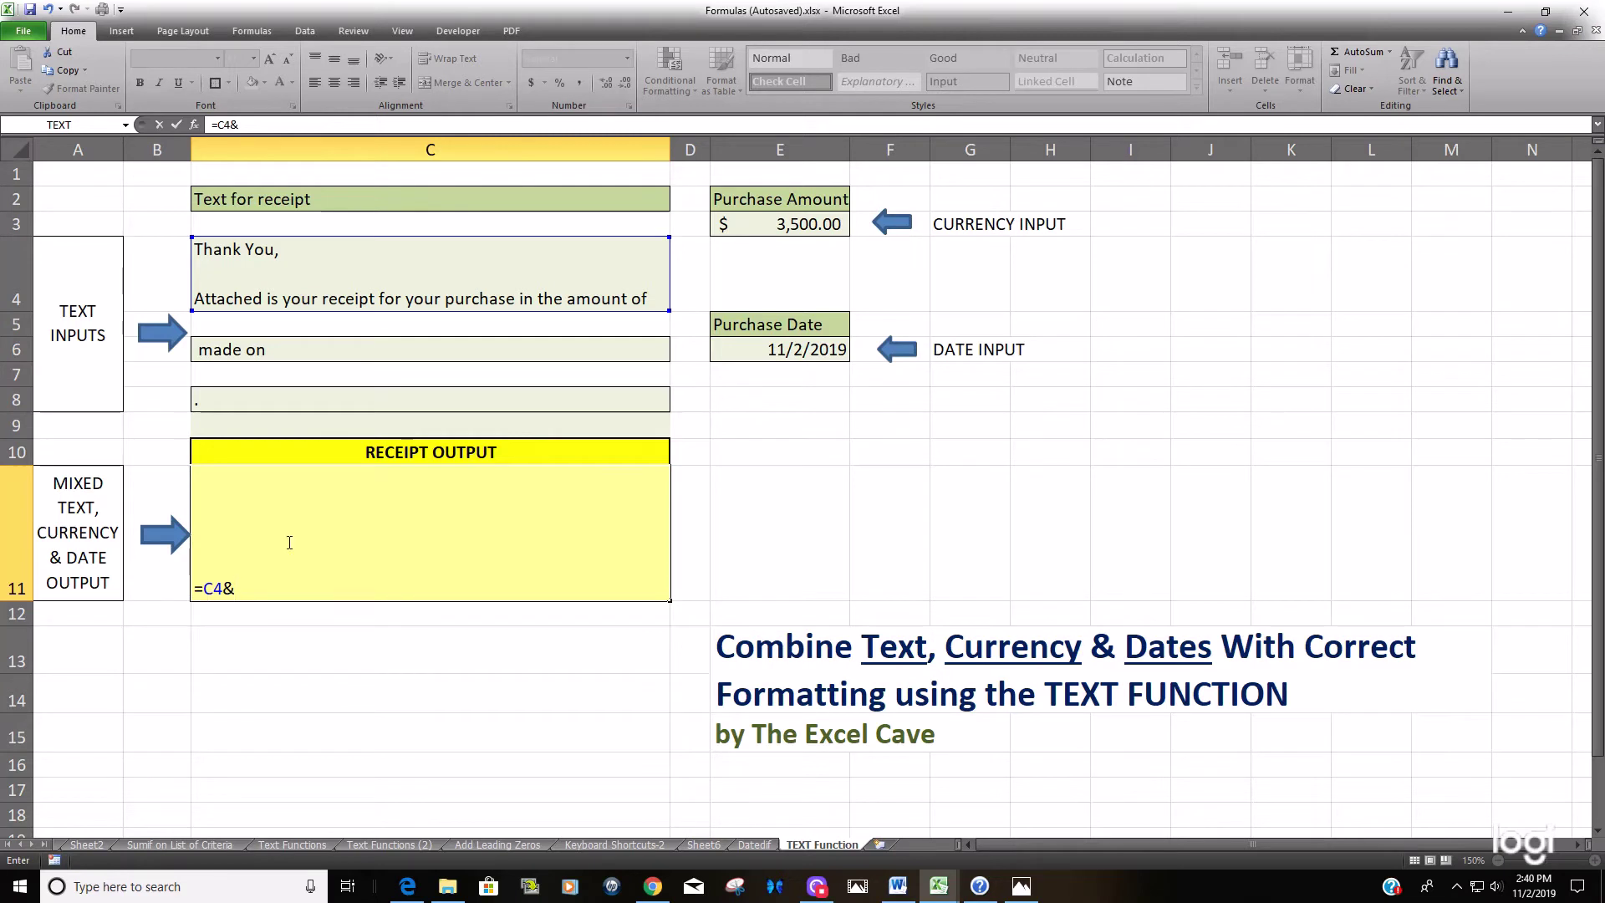
pyautogui.click(787, 227)
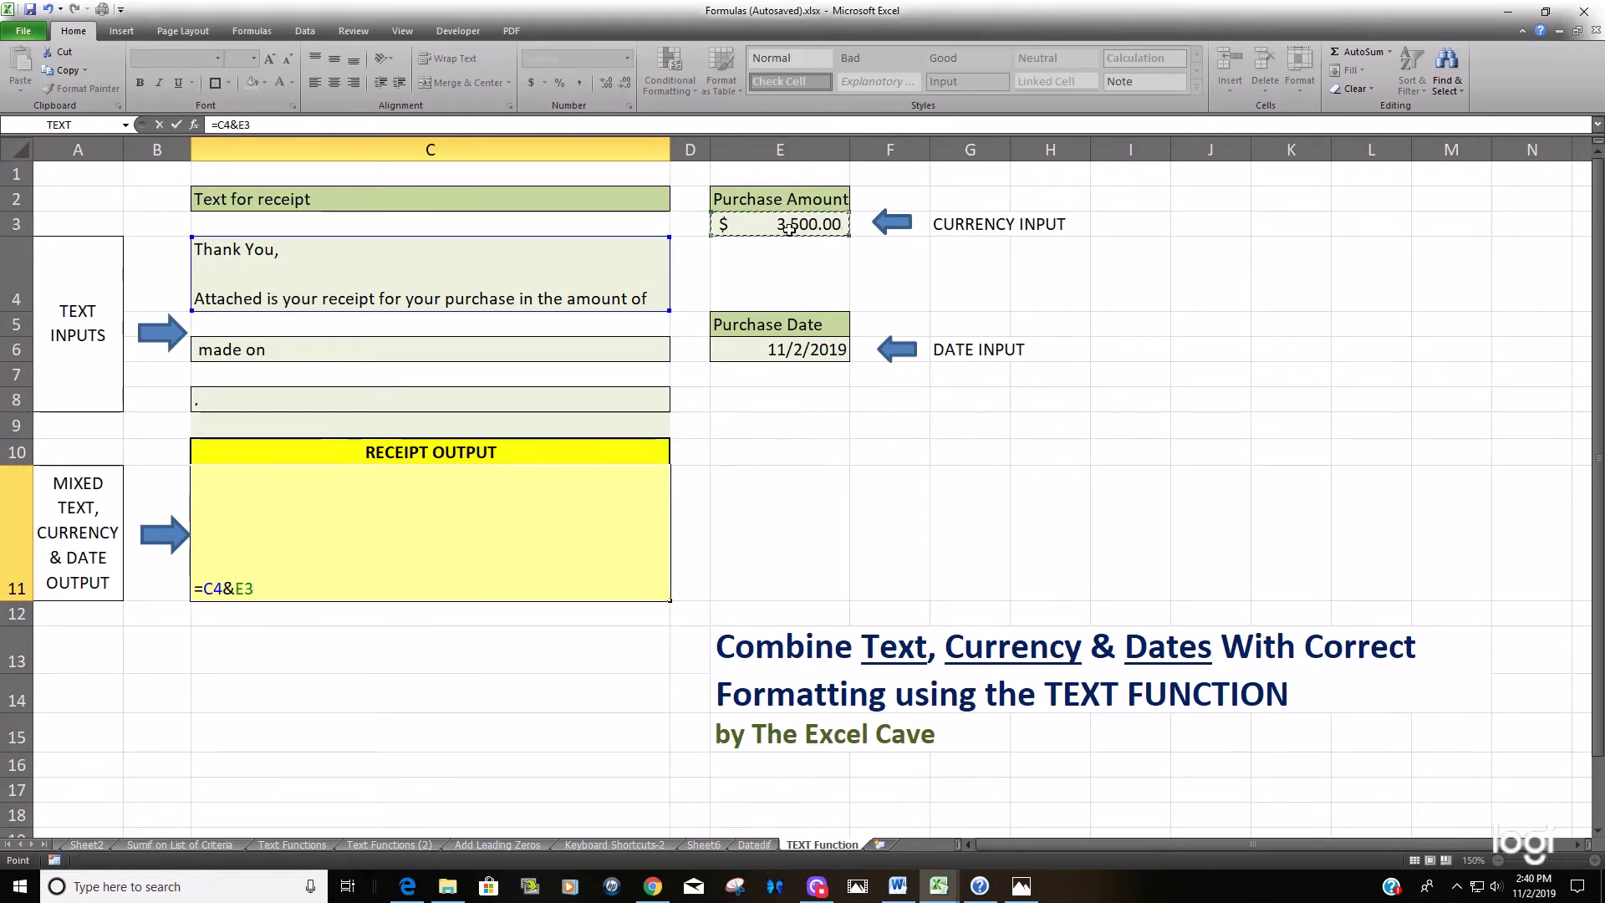
pyautogui.write('&')
pyautogui.click(343, 352)
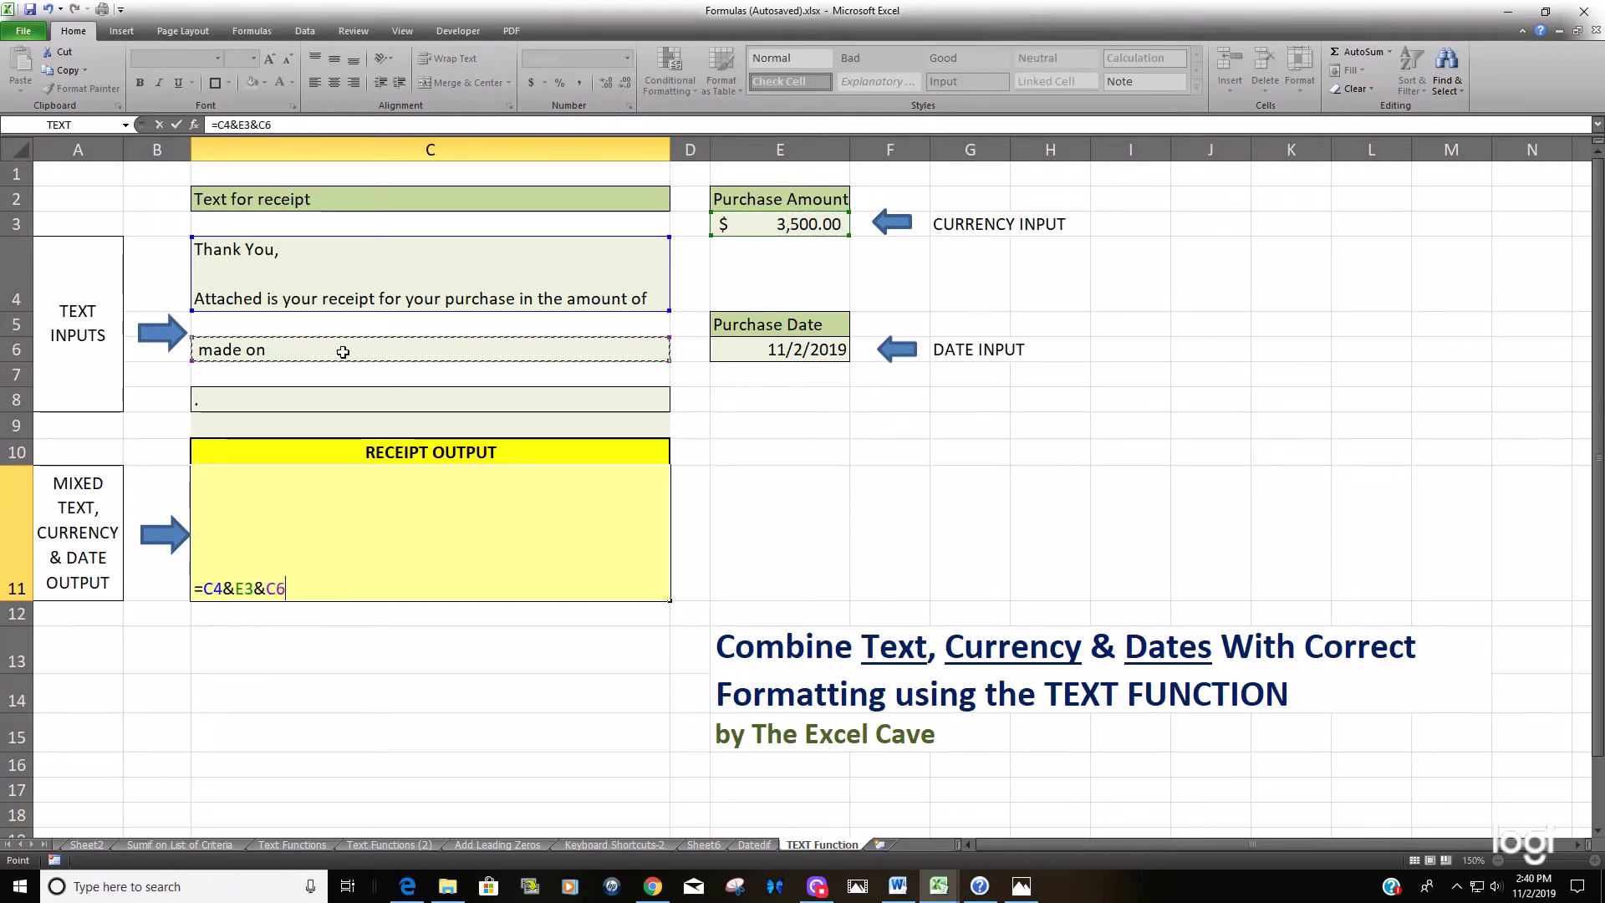
pyautogui.write('&')
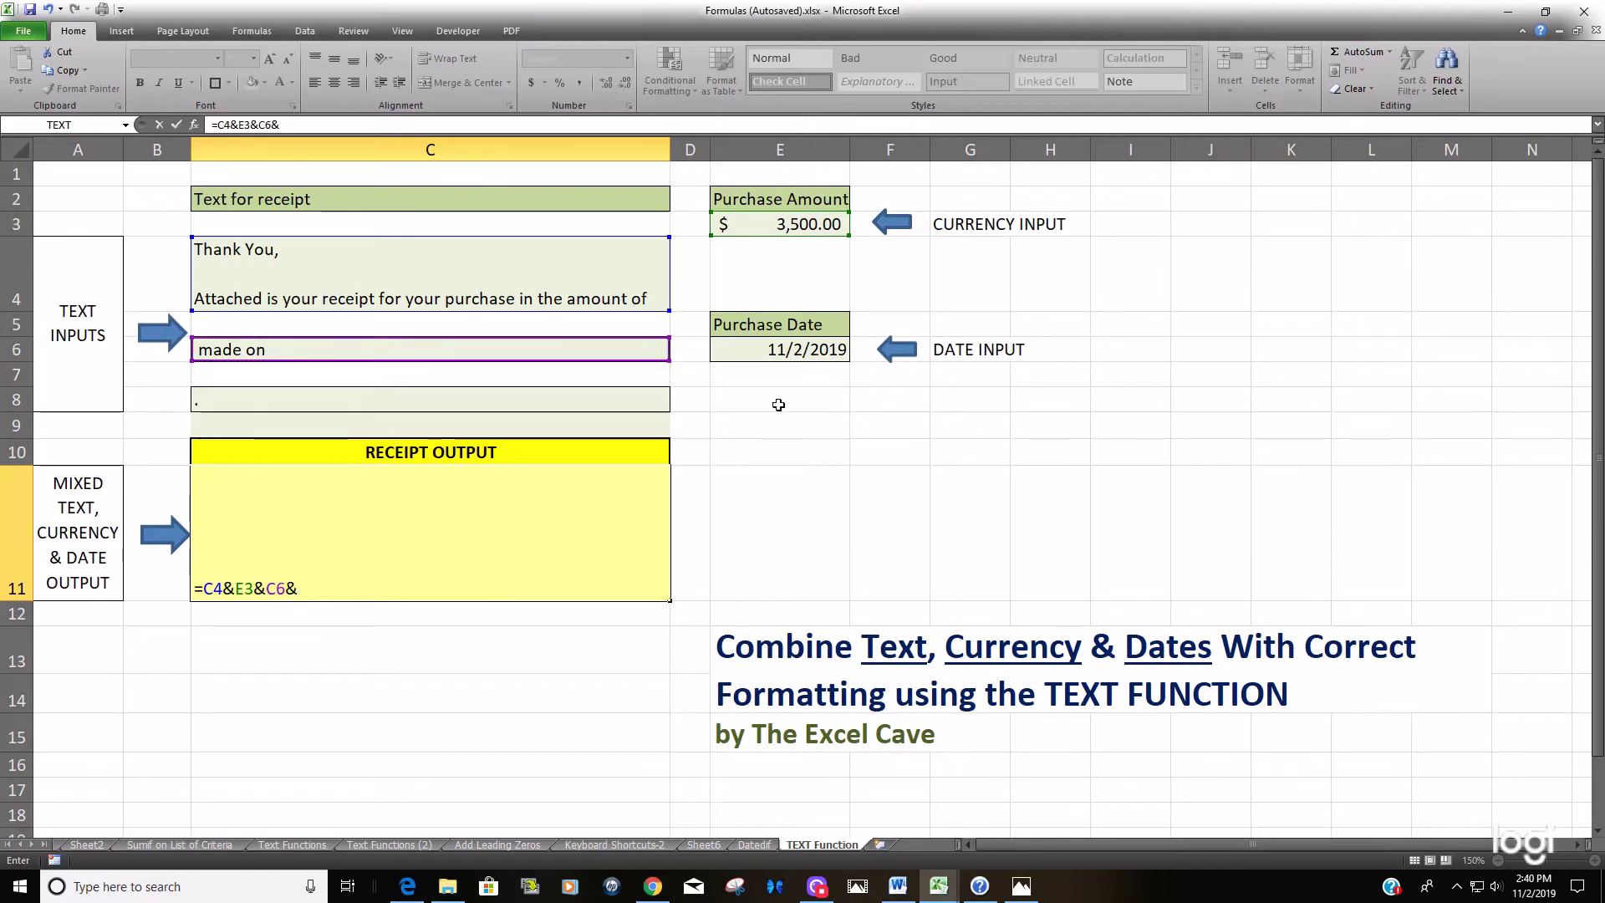
pyautogui.click(793, 355)
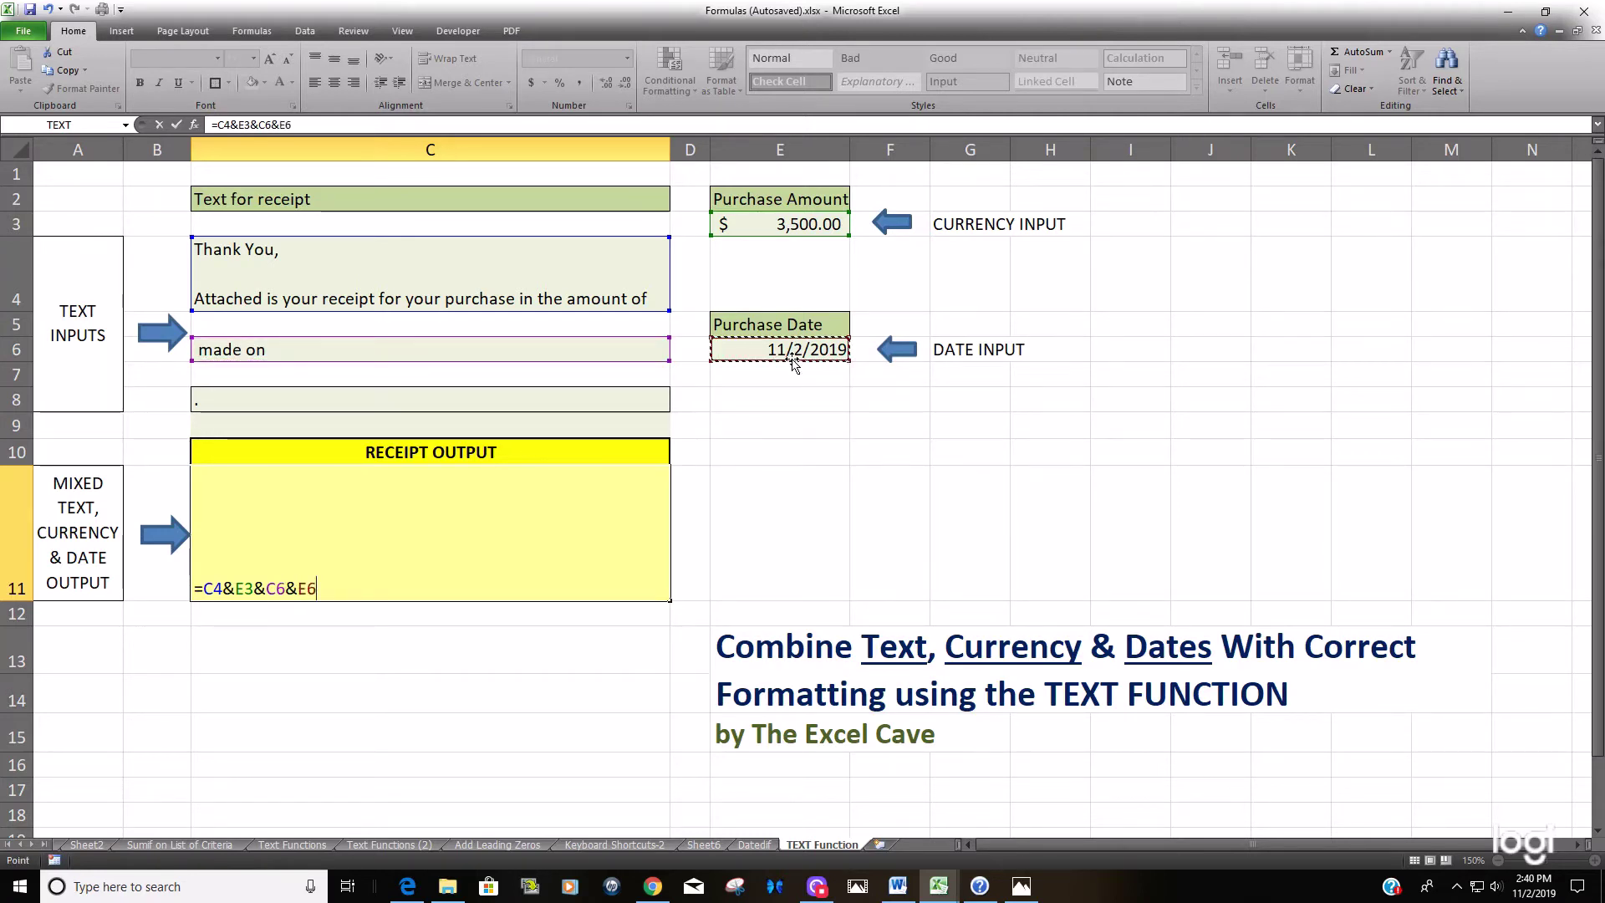
pyautogui.write('&')
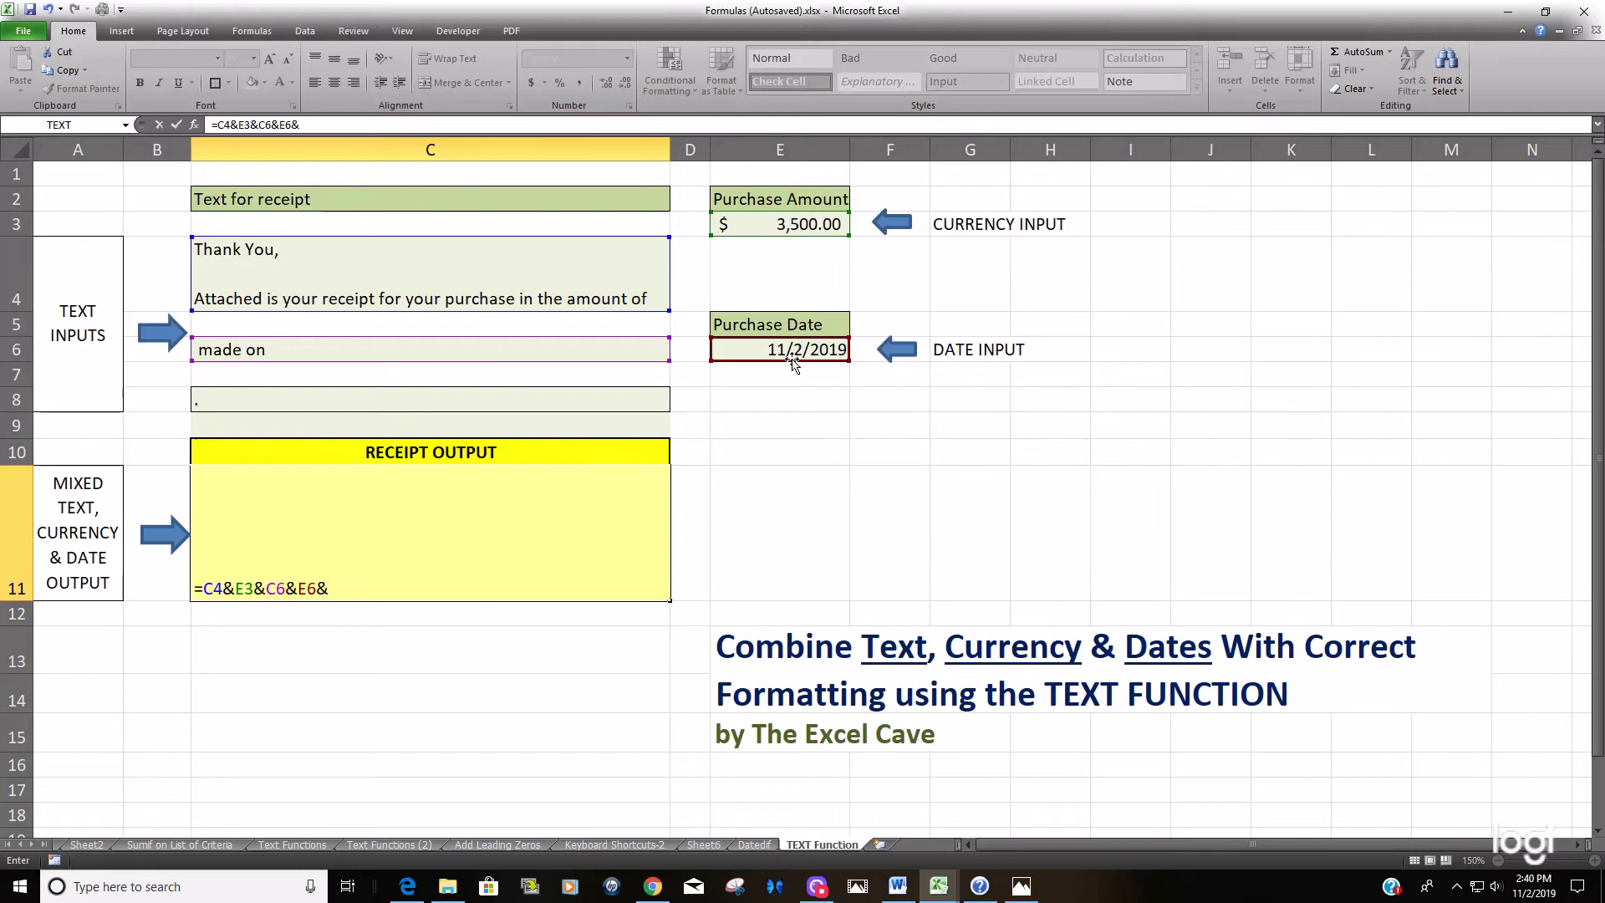
pyautogui.click(570, 404)
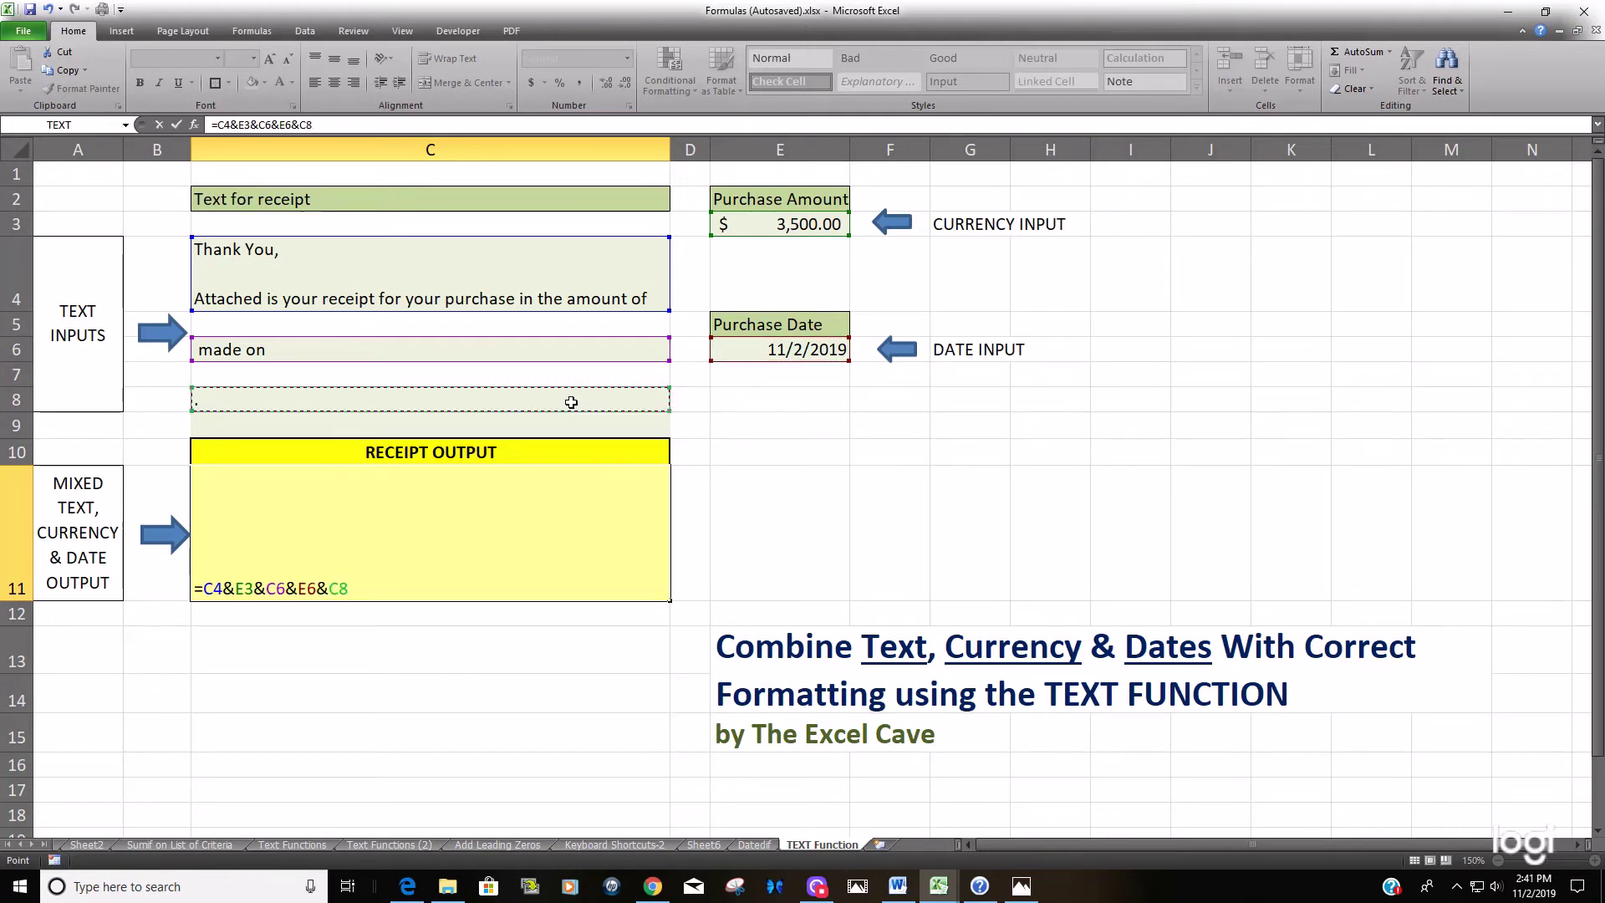
pyautogui.press('Return')
pyautogui.press('Up')
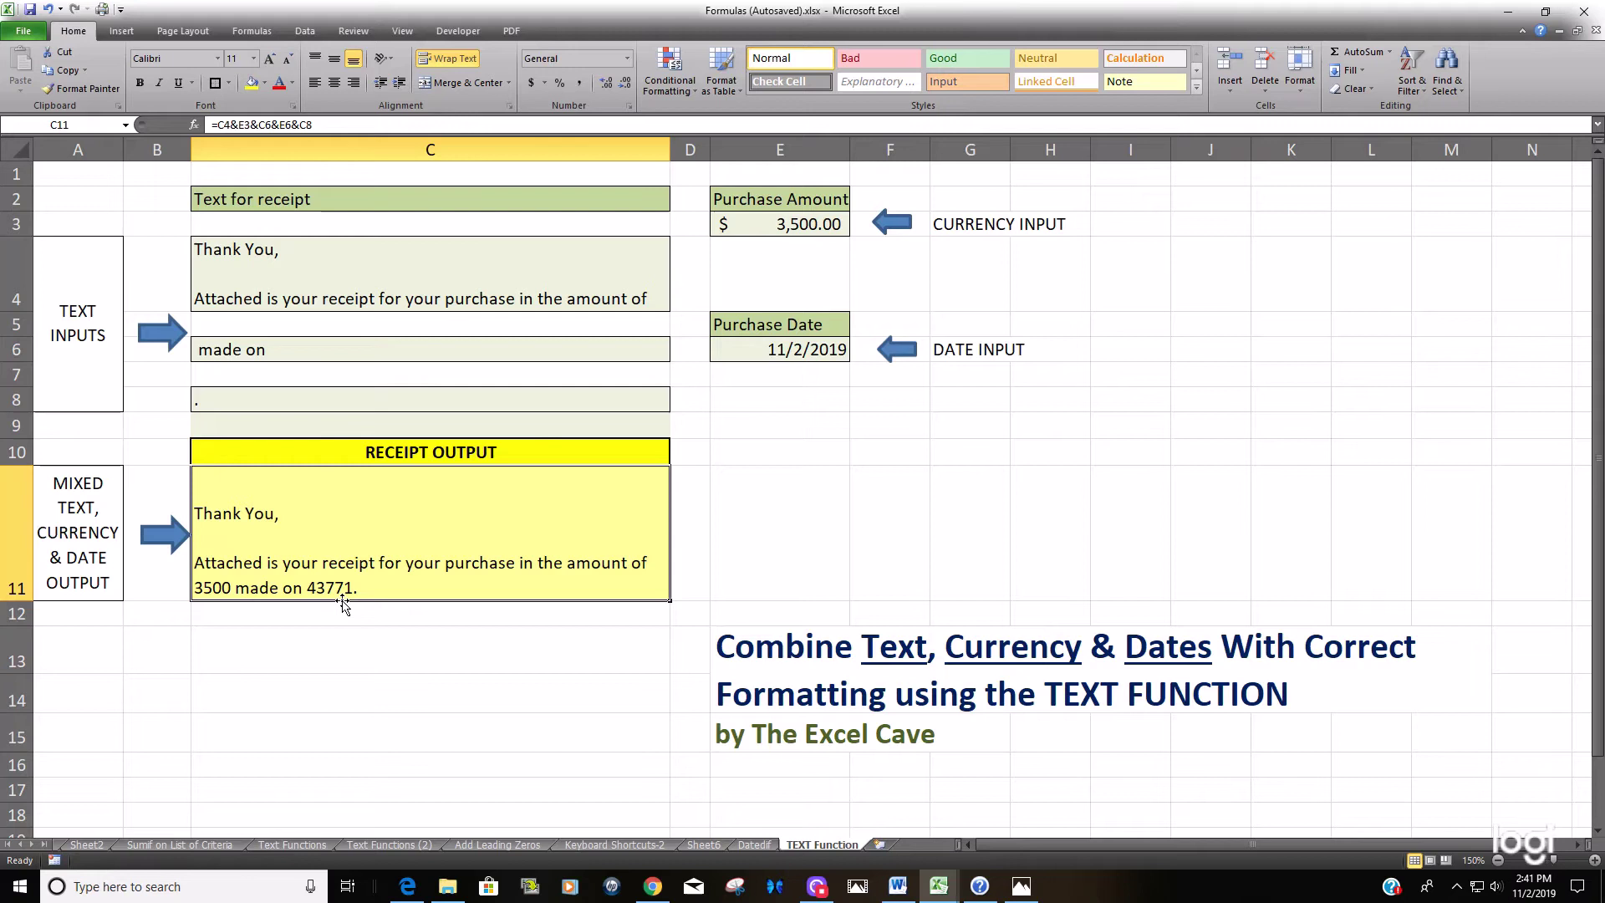
# Put C11's formula =C4&E3&C6&E6&C8 into edit mode with F2
pyautogui.press('F2')
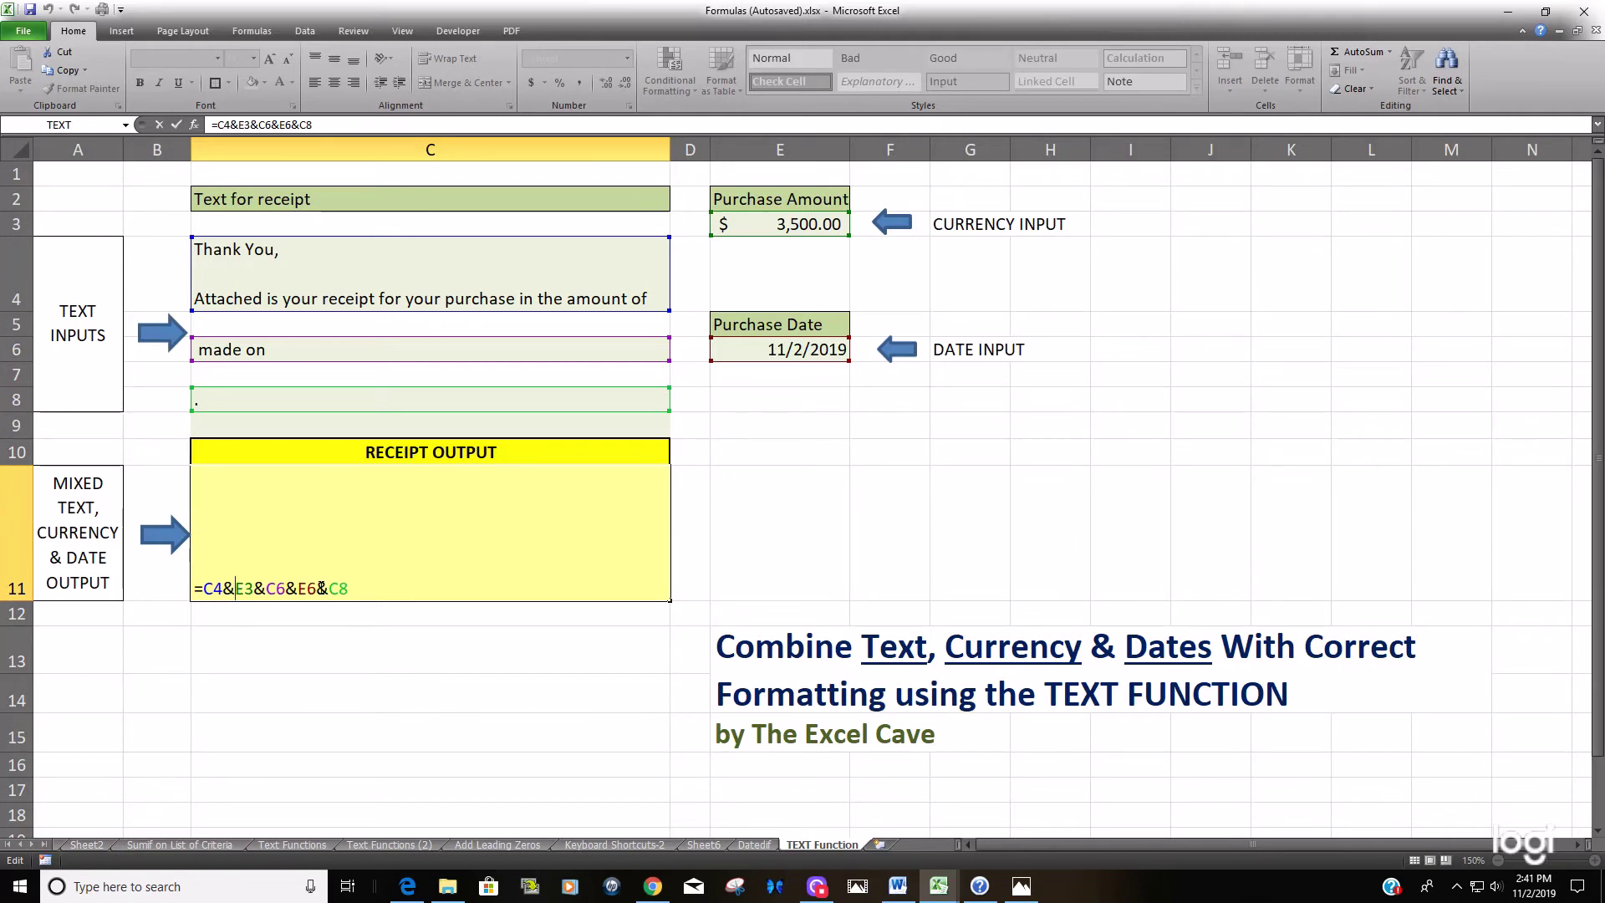
# Wrap E3 in the C11 formula as TEXT(E3,"$#,##0.00")
pyautogui.write('TEXT(')
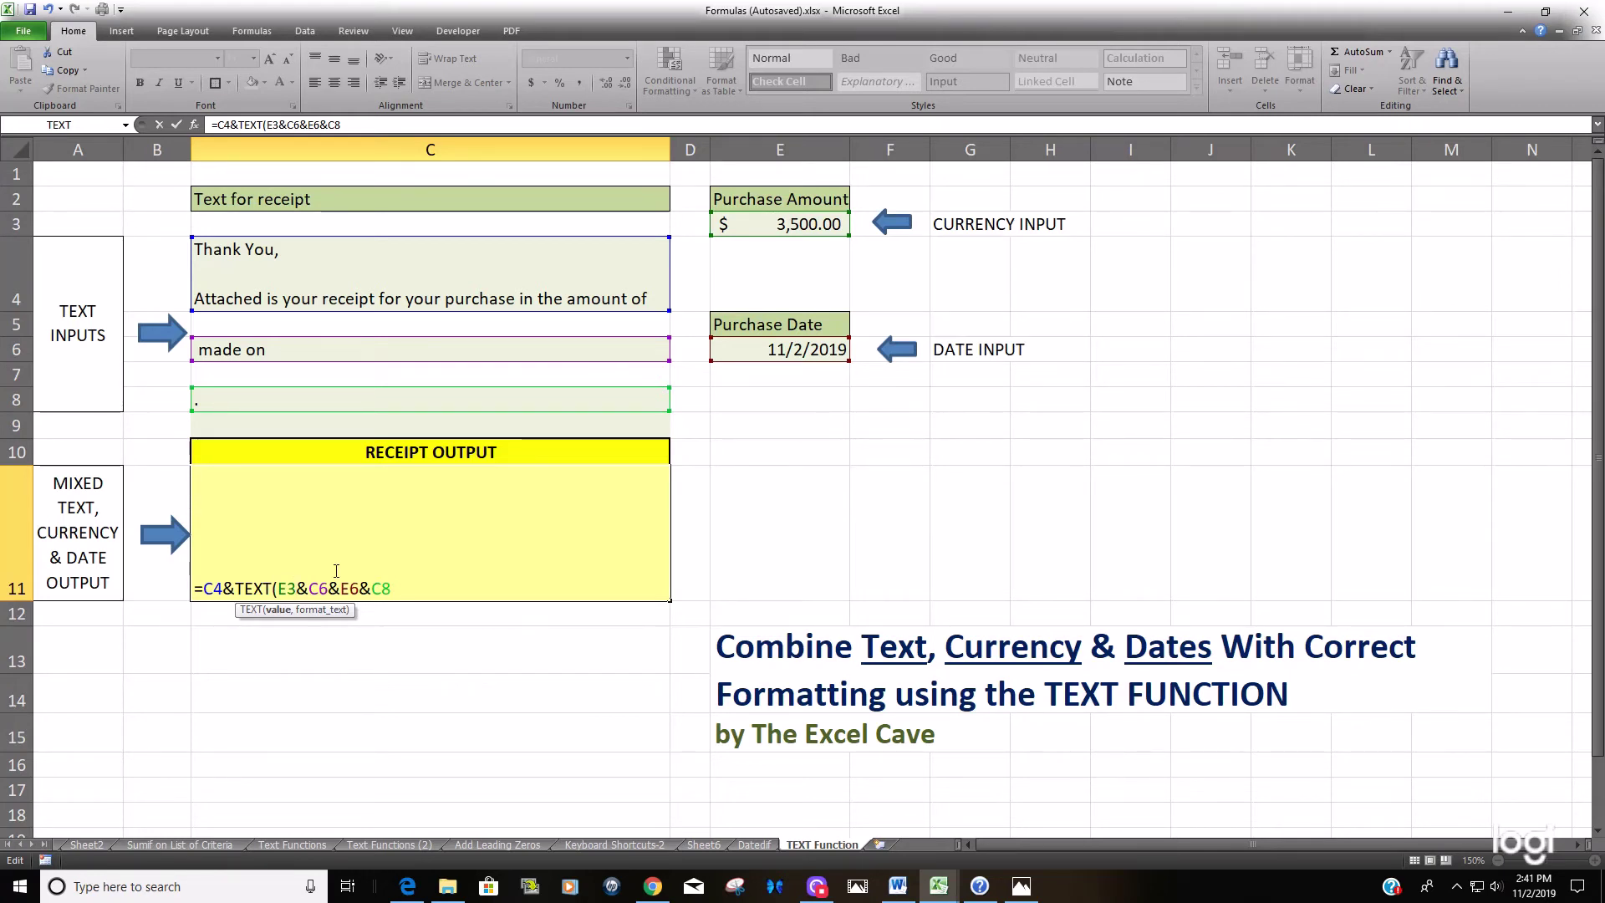
pyautogui.write(',')
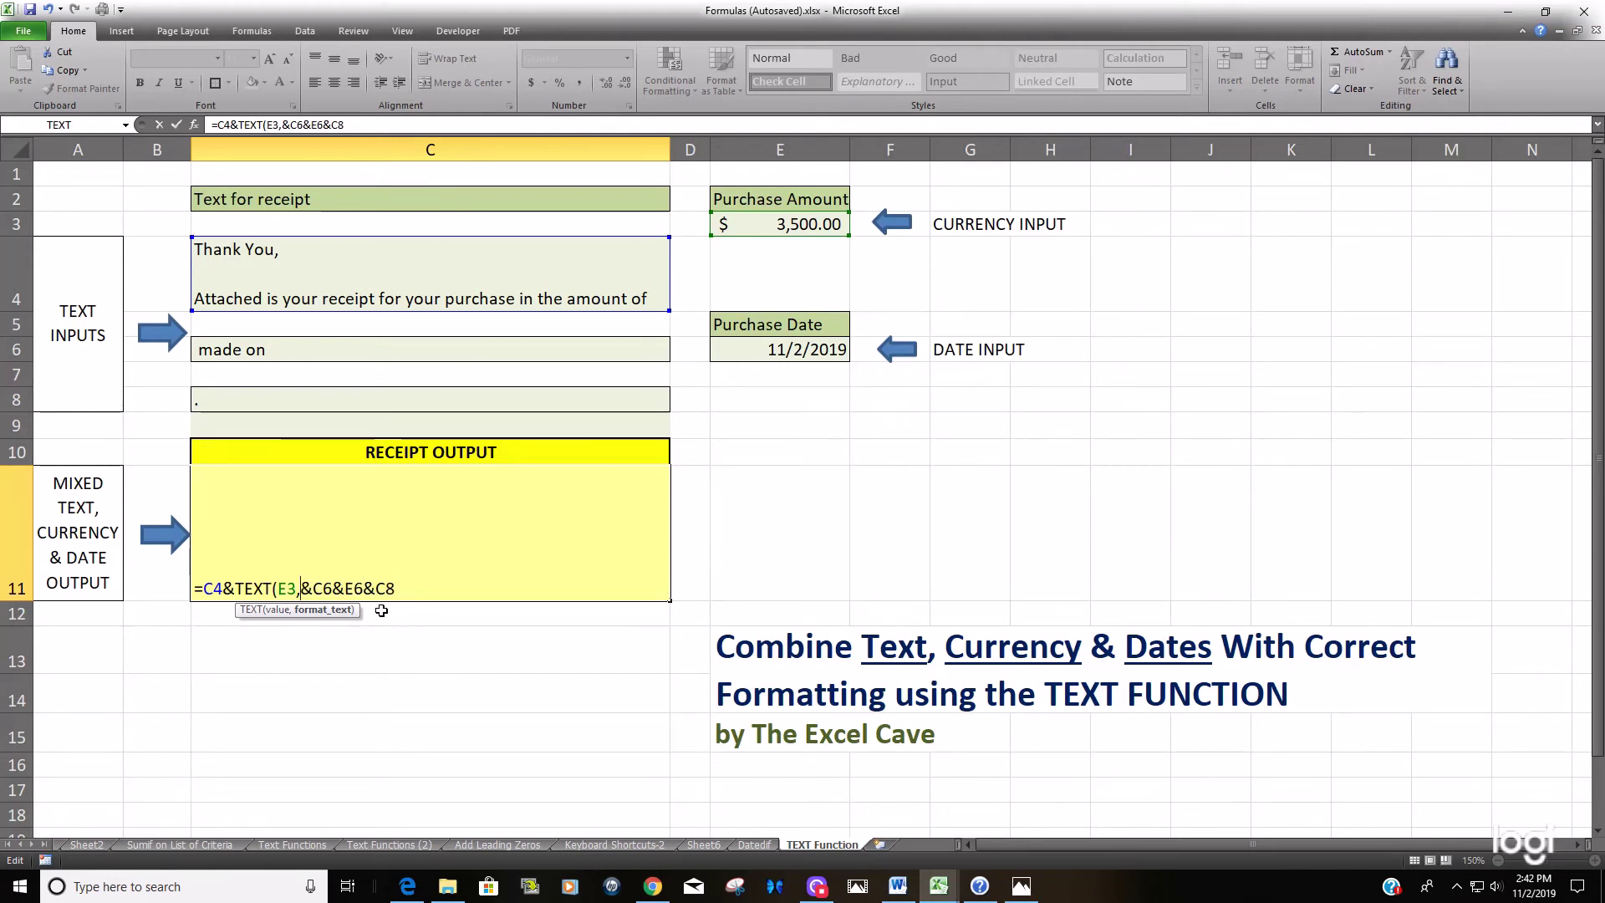
pyautogui.write('"')
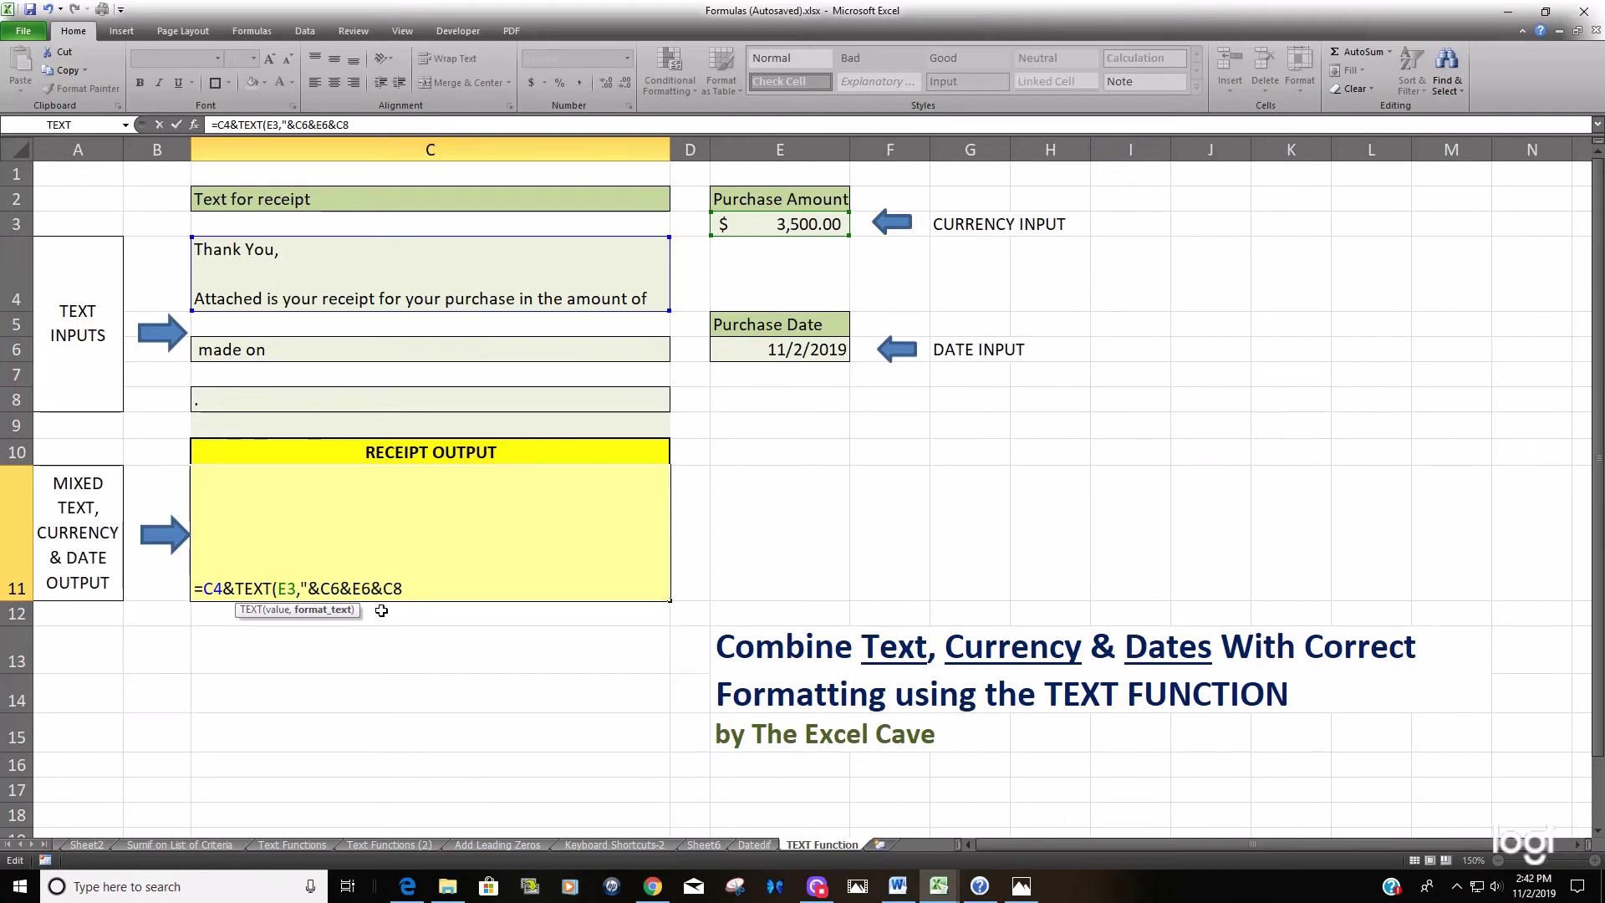
pyautogui.write('$')
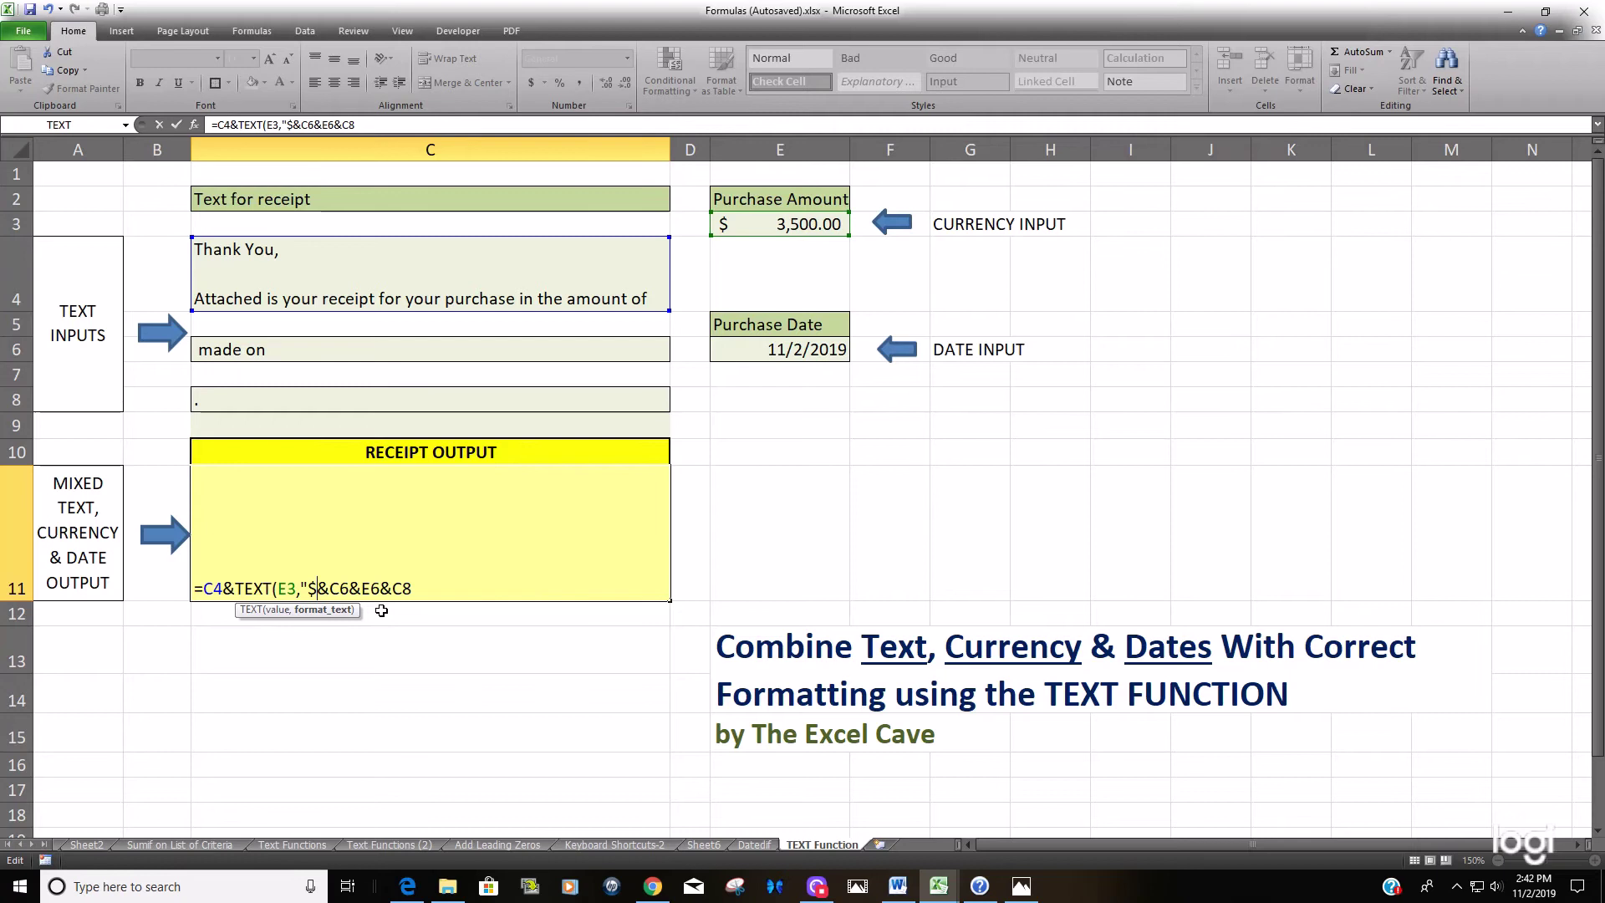
pyautogui.write('#,')
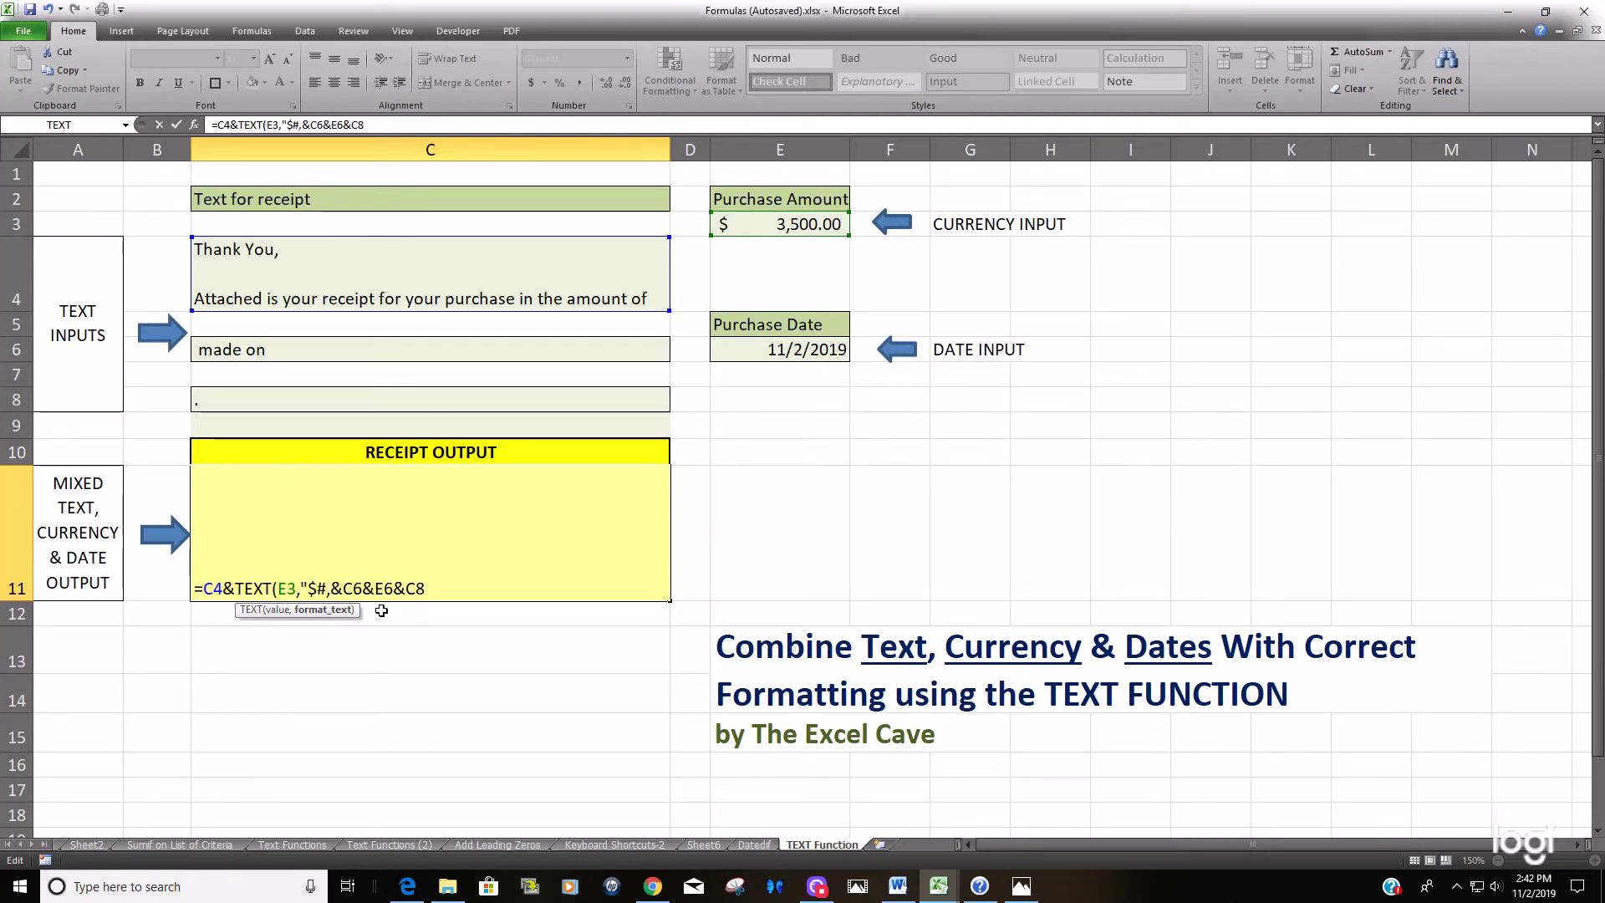
pyautogui.write('##')
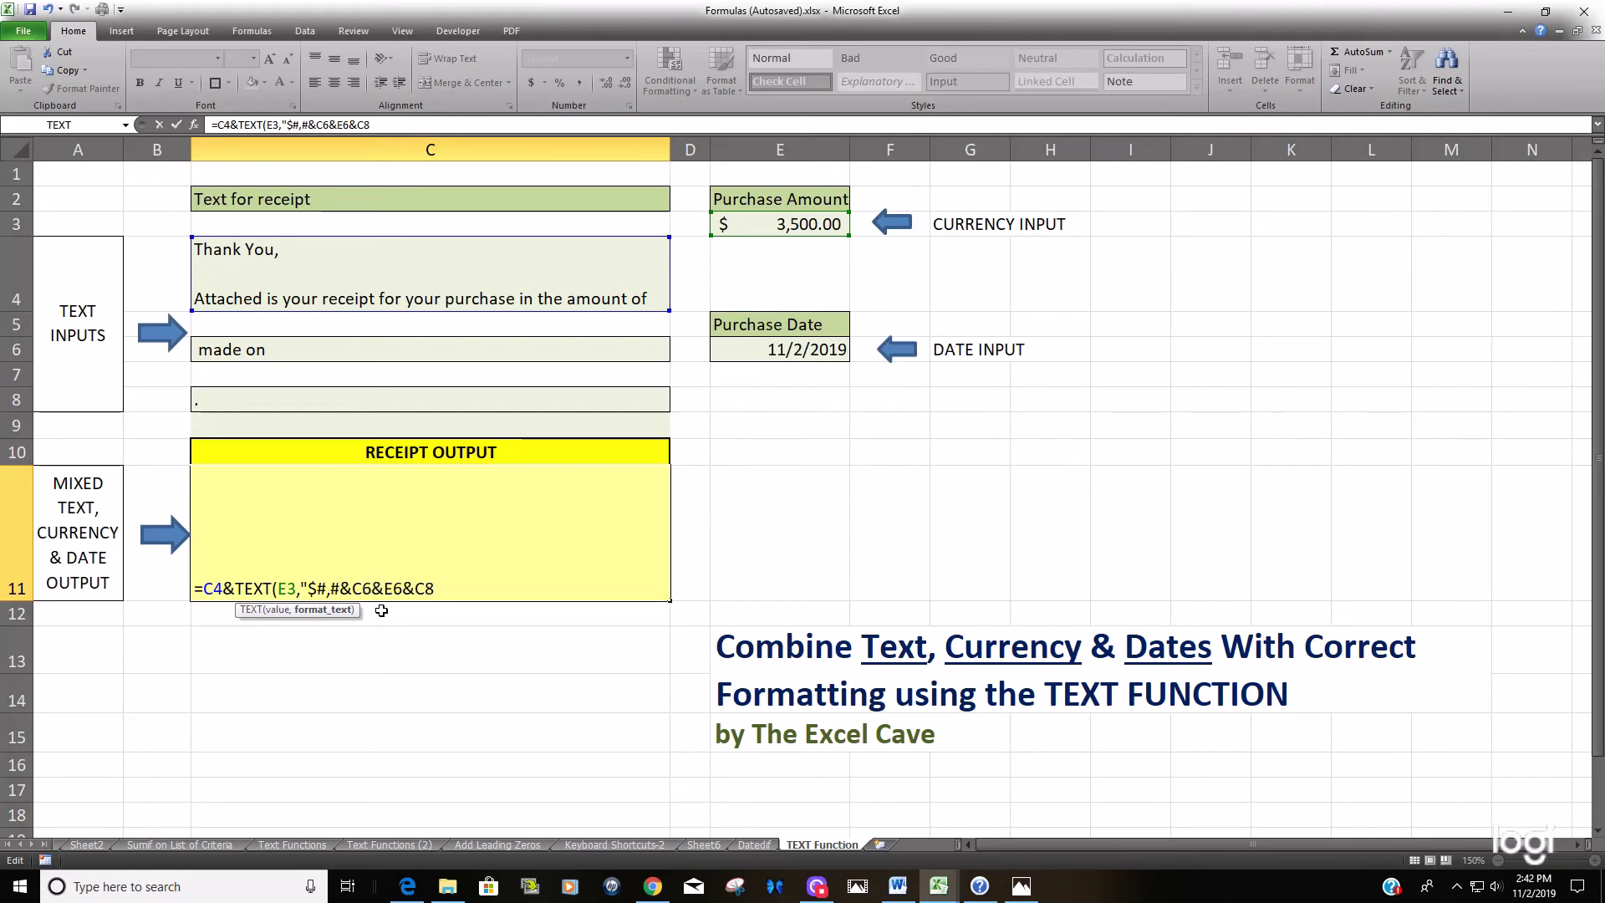
pyautogui.write('0')
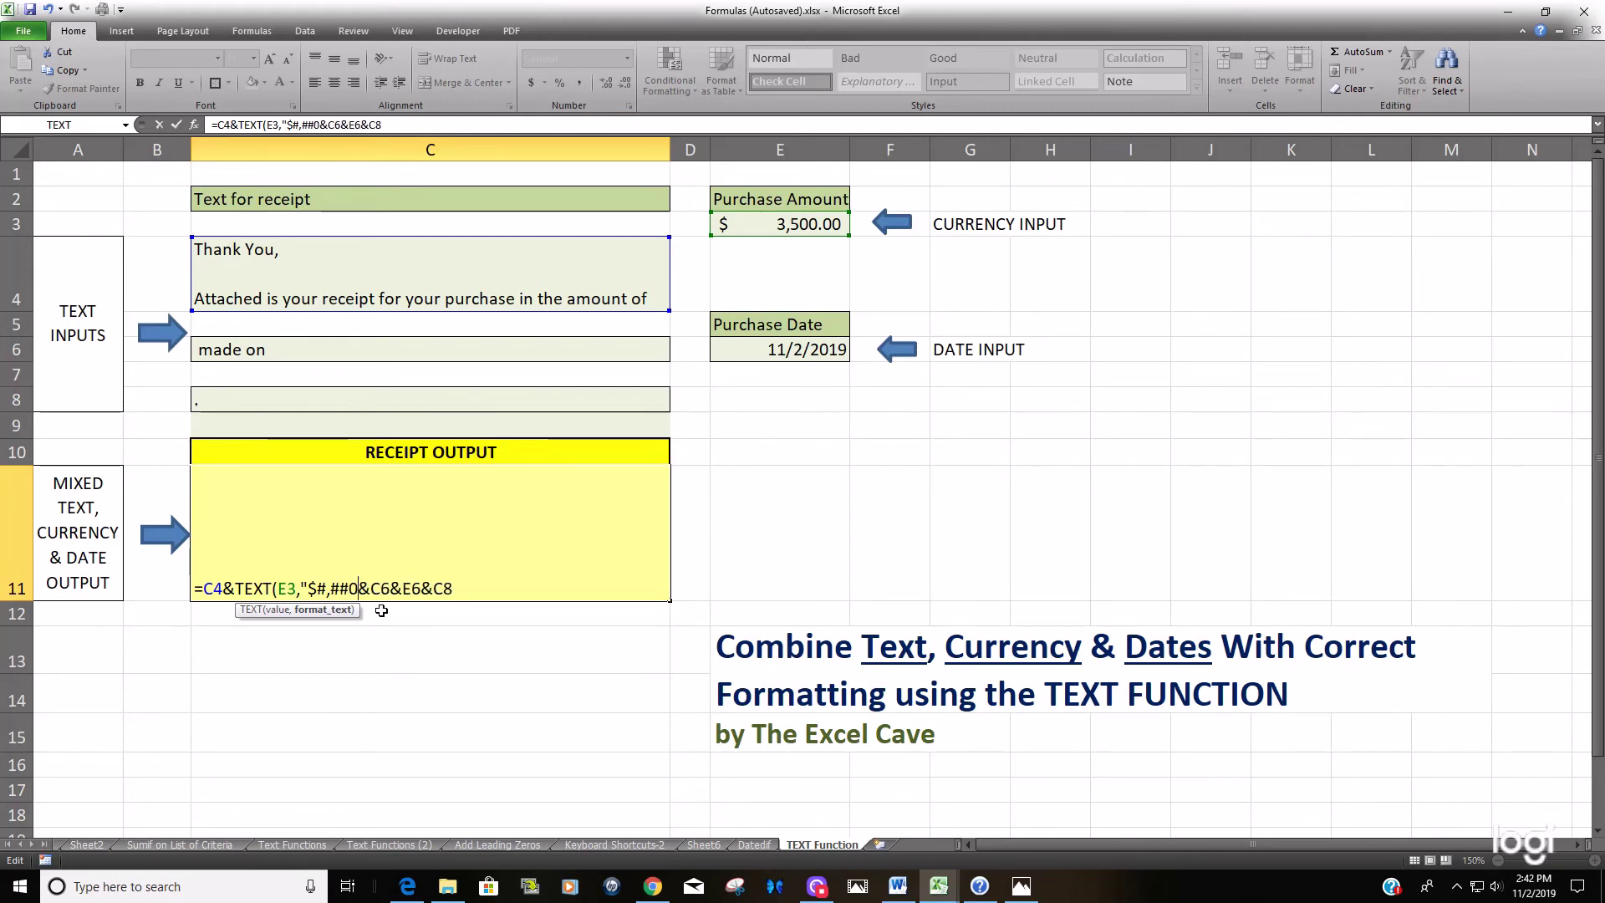
pyautogui.write('.')
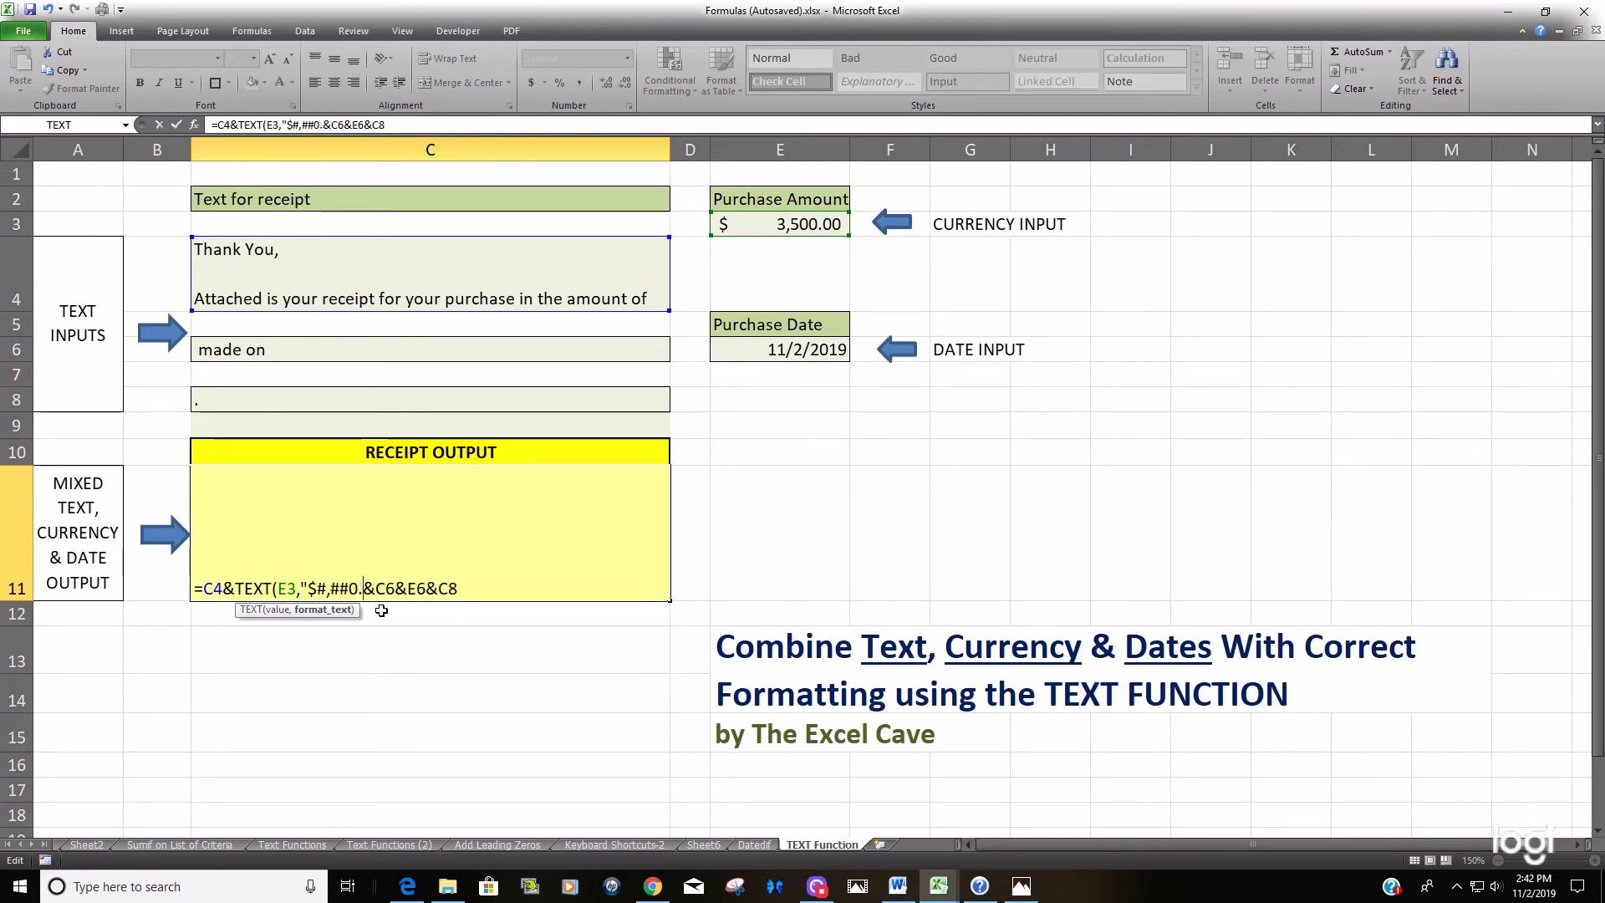
pyautogui.write('00')
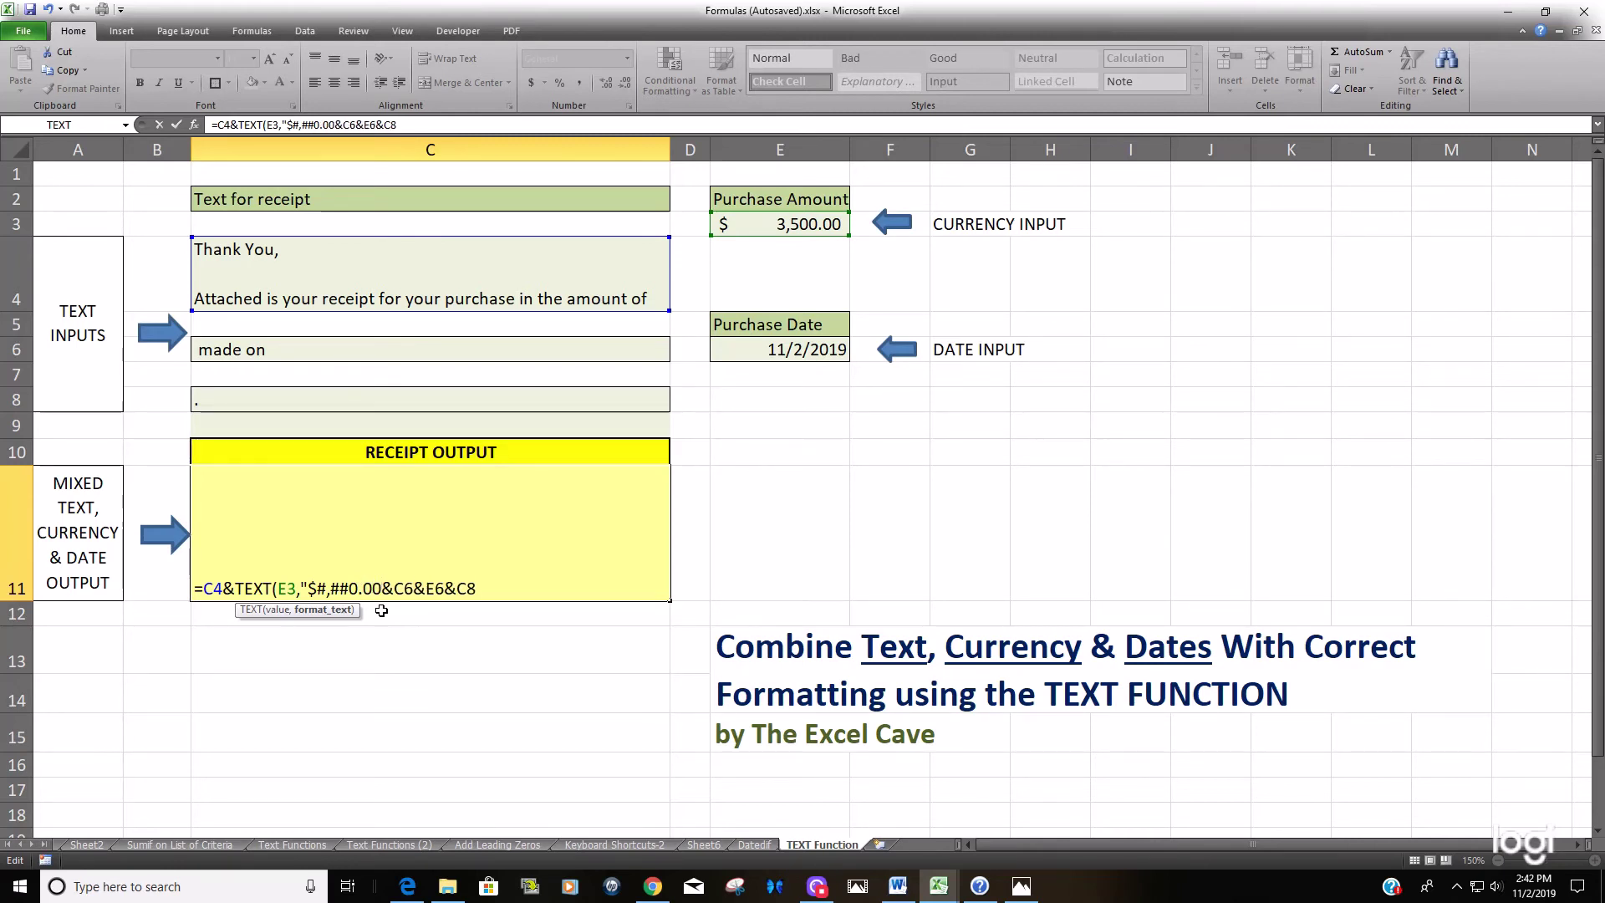
pyautogui.write('"')
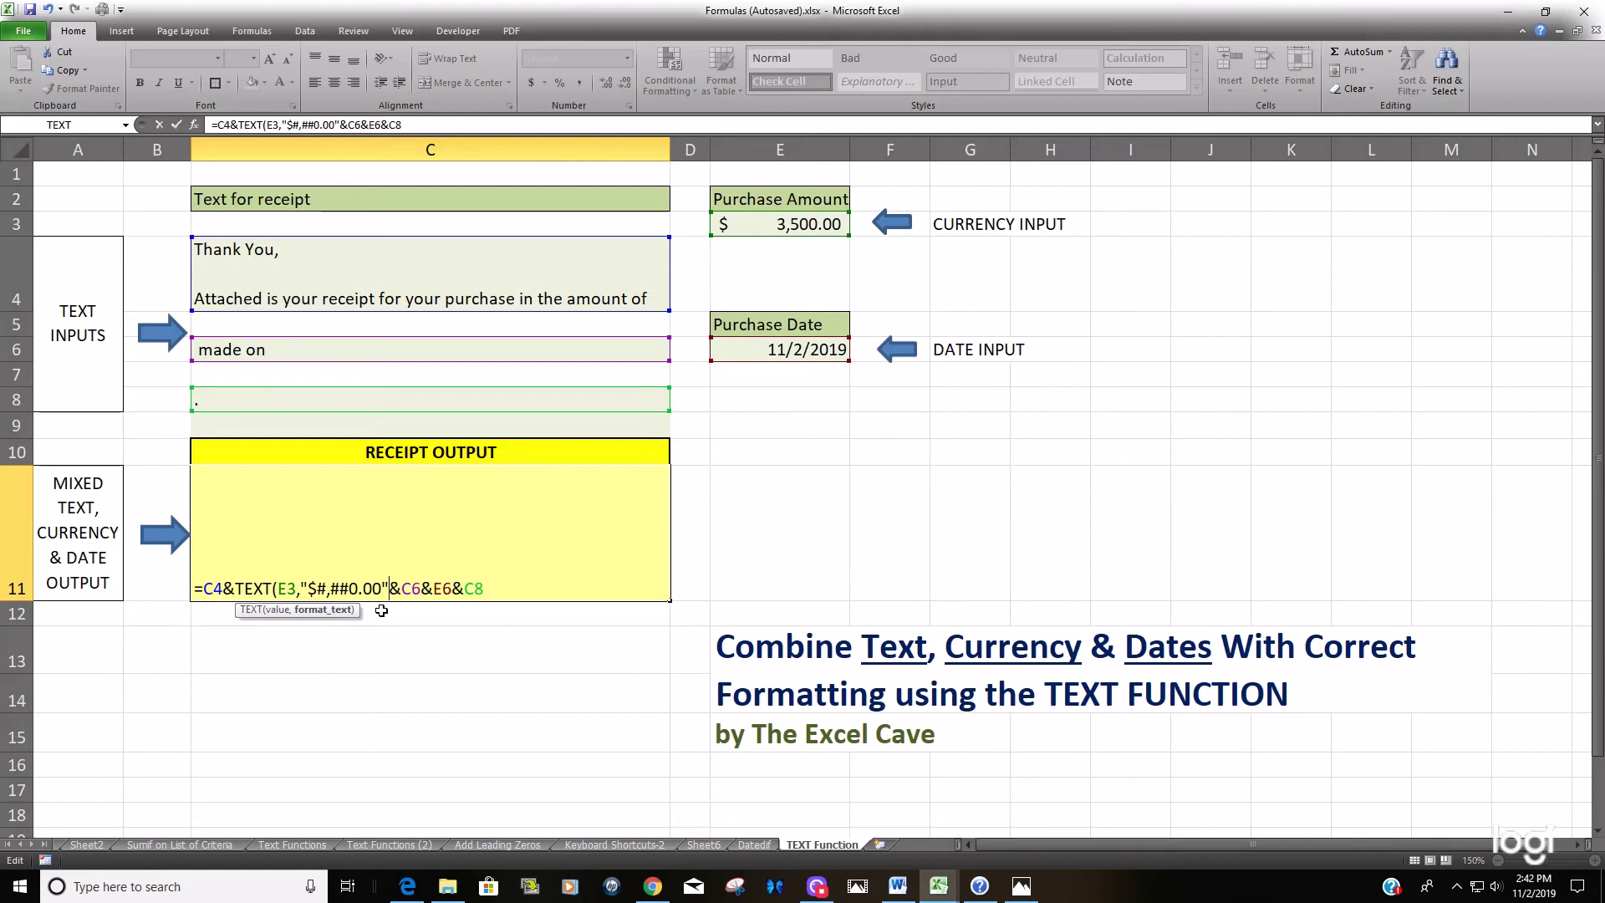
pyautogui.write(')')
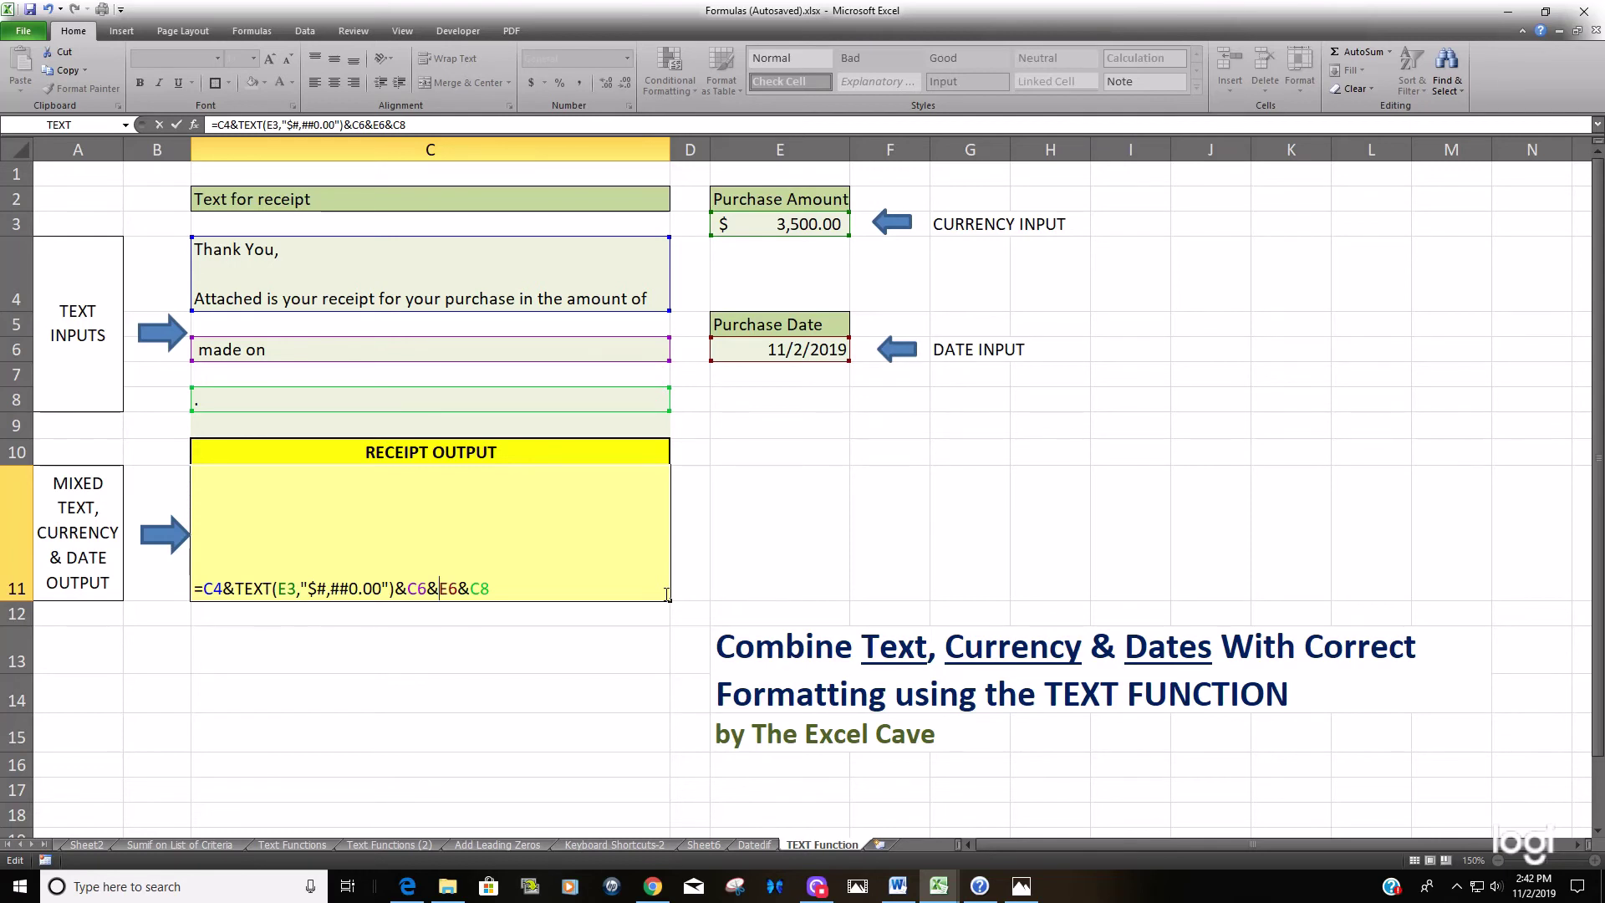
# Wrap E6 as TEXT(E6,"mm/dd/yyyy") so C11 reads $3,500.00 made on 11/02/2019
pyautogui.write('TExt')
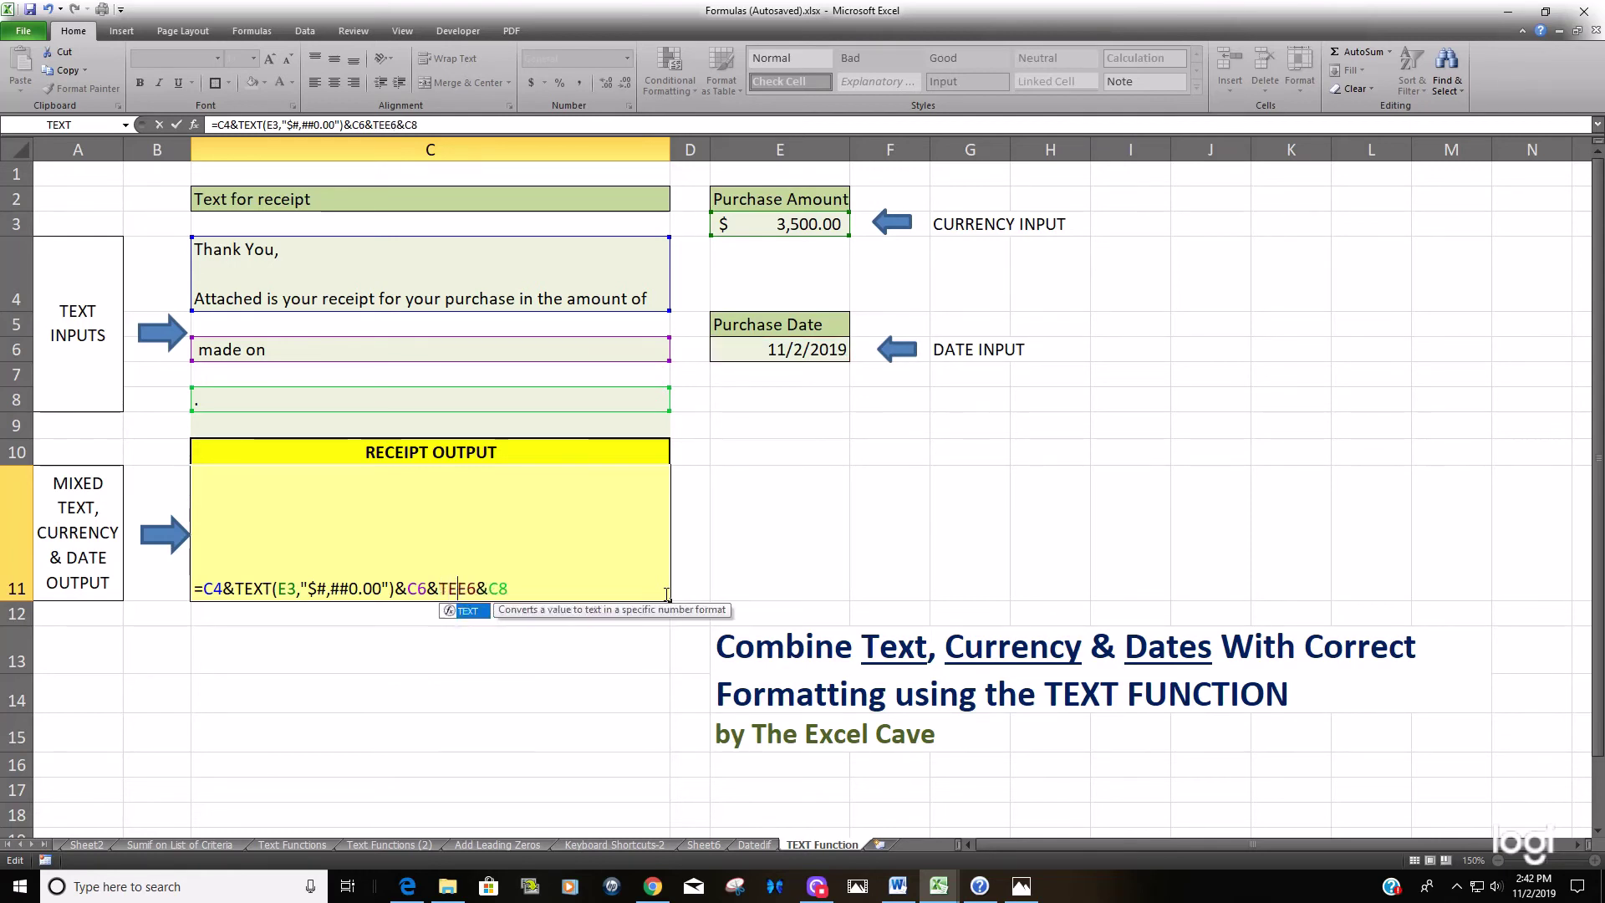
pyautogui.write('(')
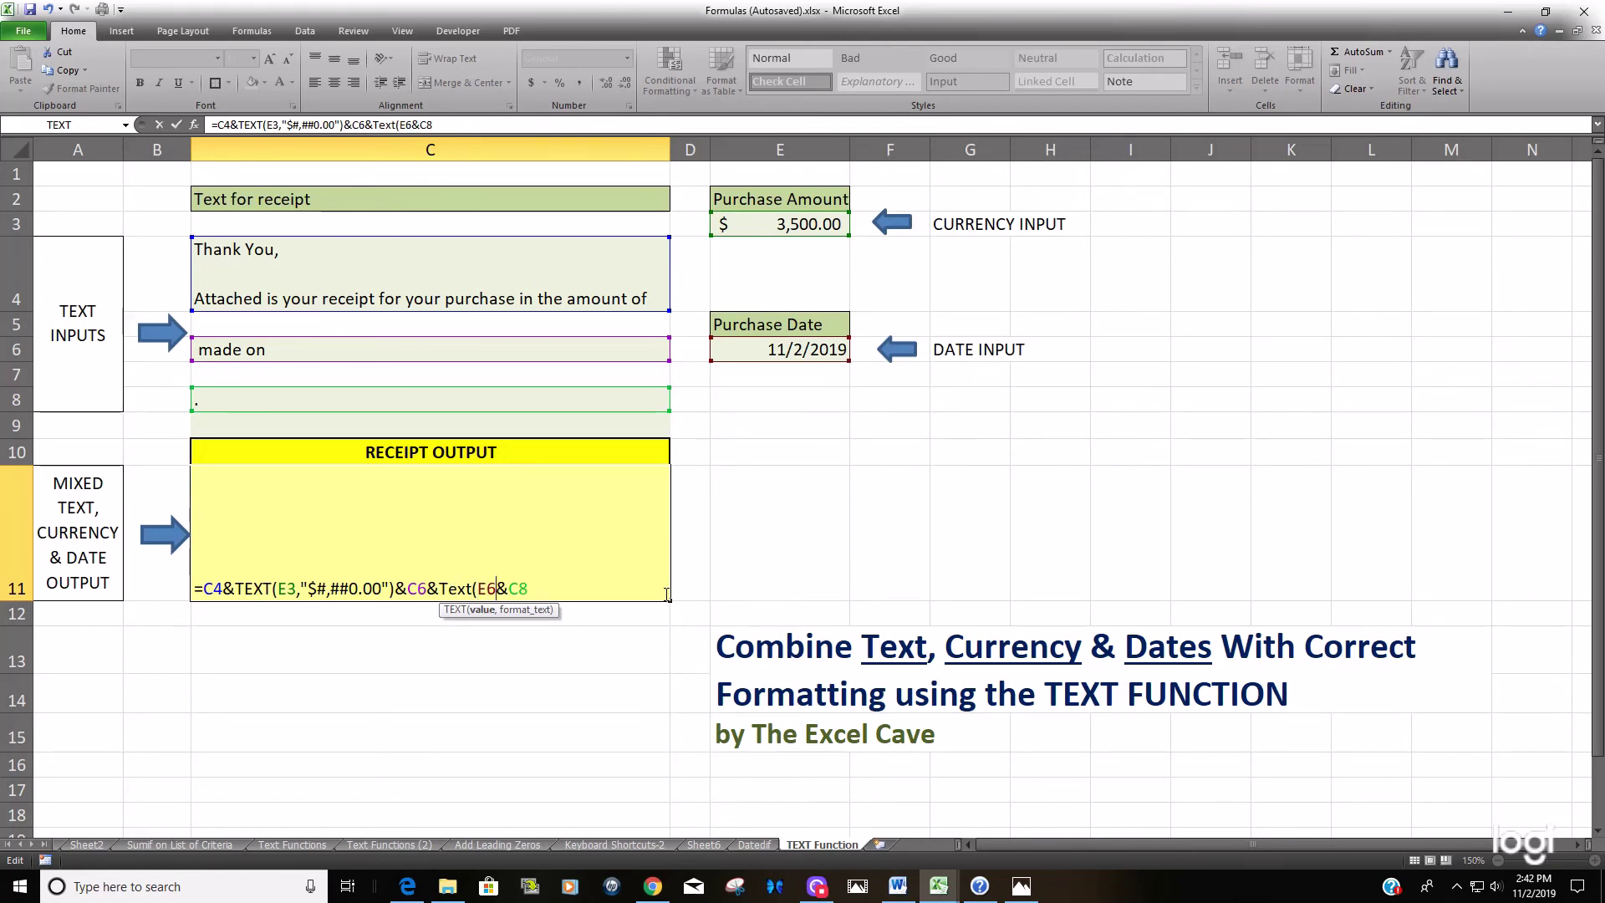
pyautogui.write(',')
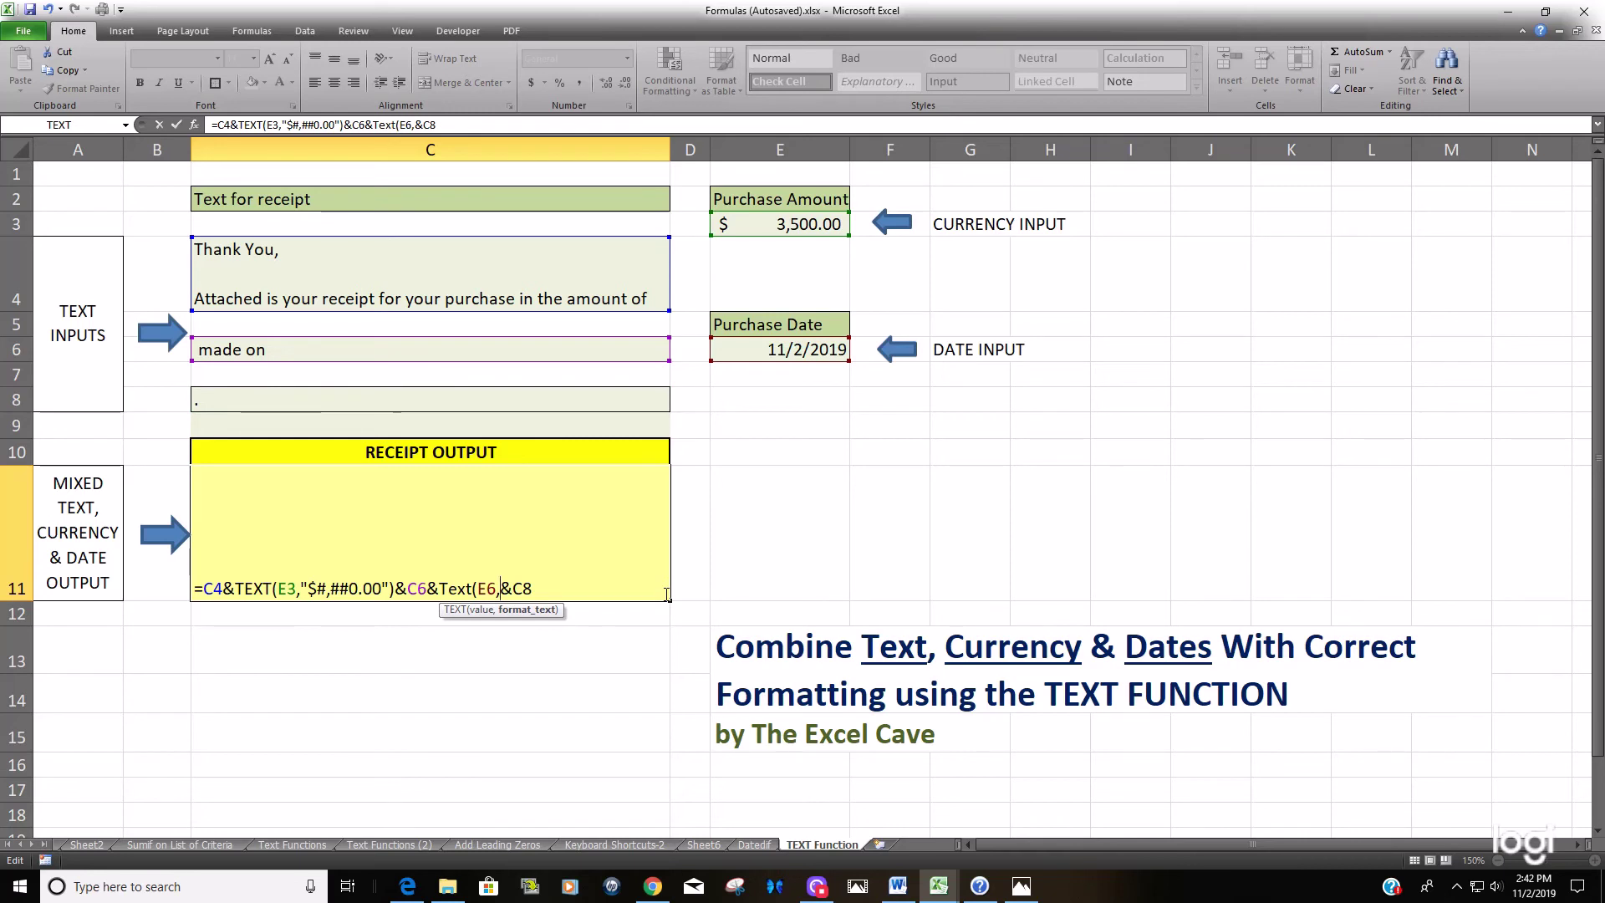
pyautogui.write('"')
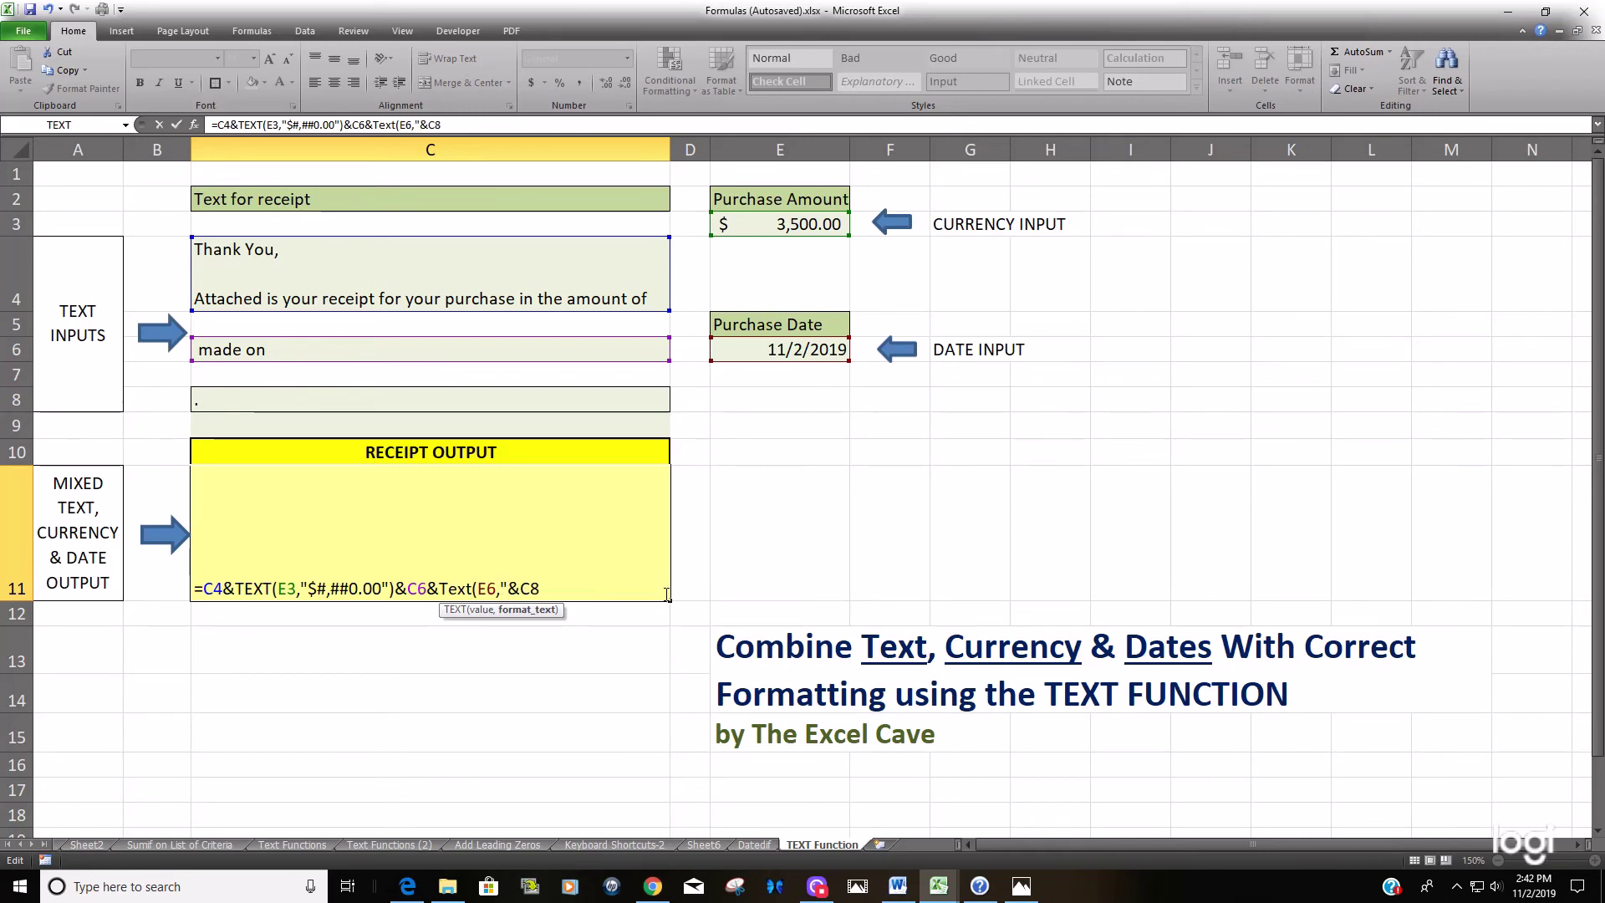
pyautogui.write('mm')
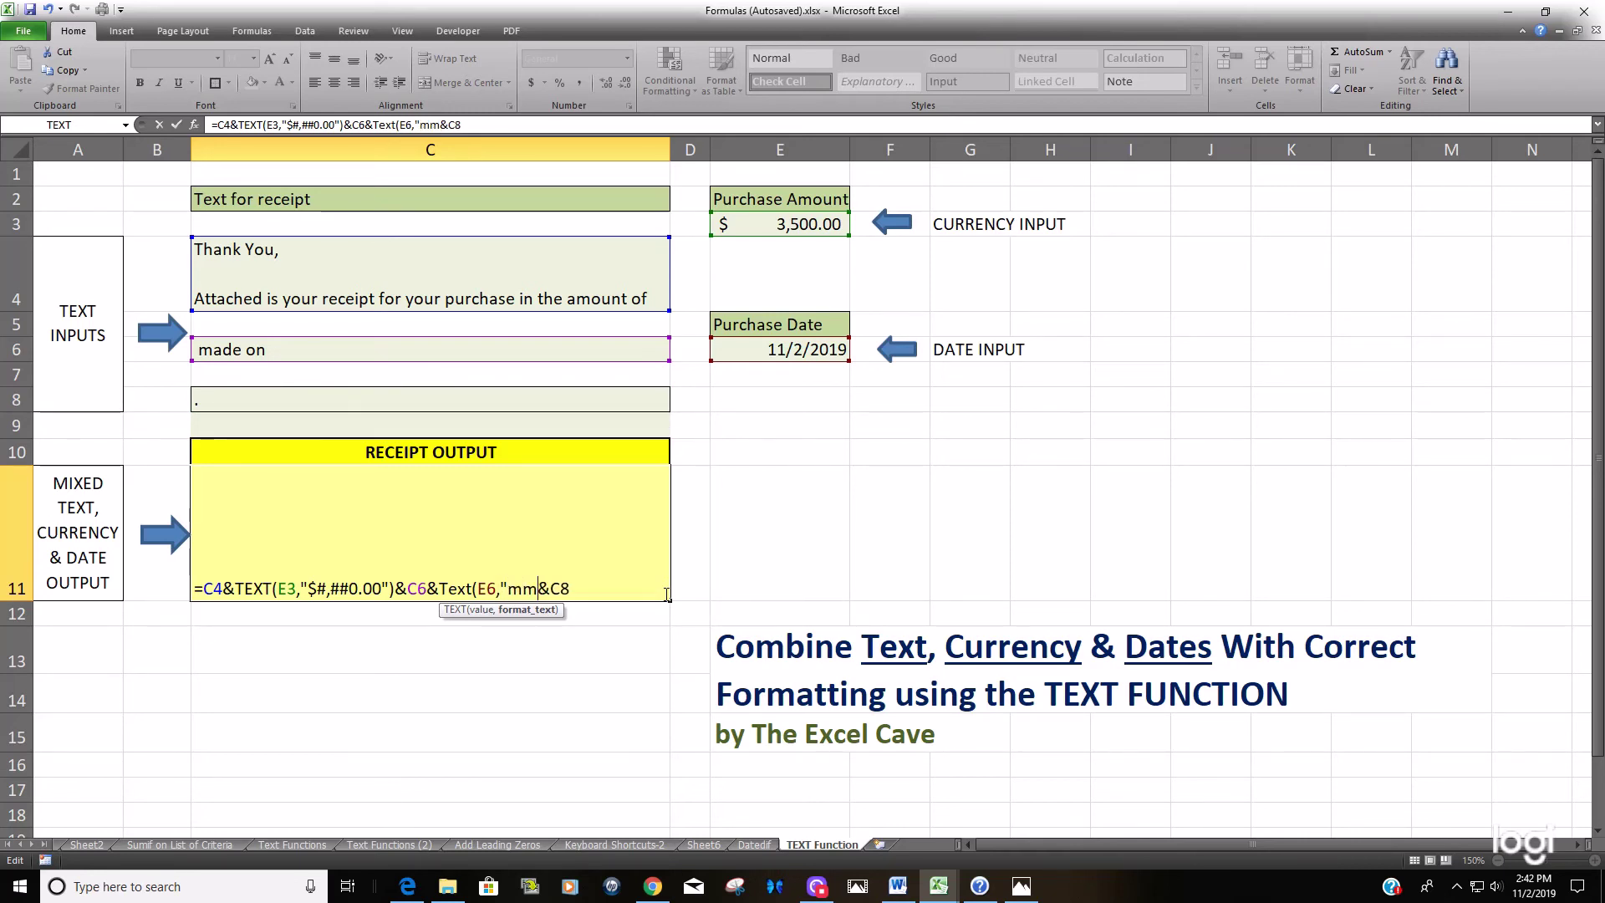
pyautogui.write('/')
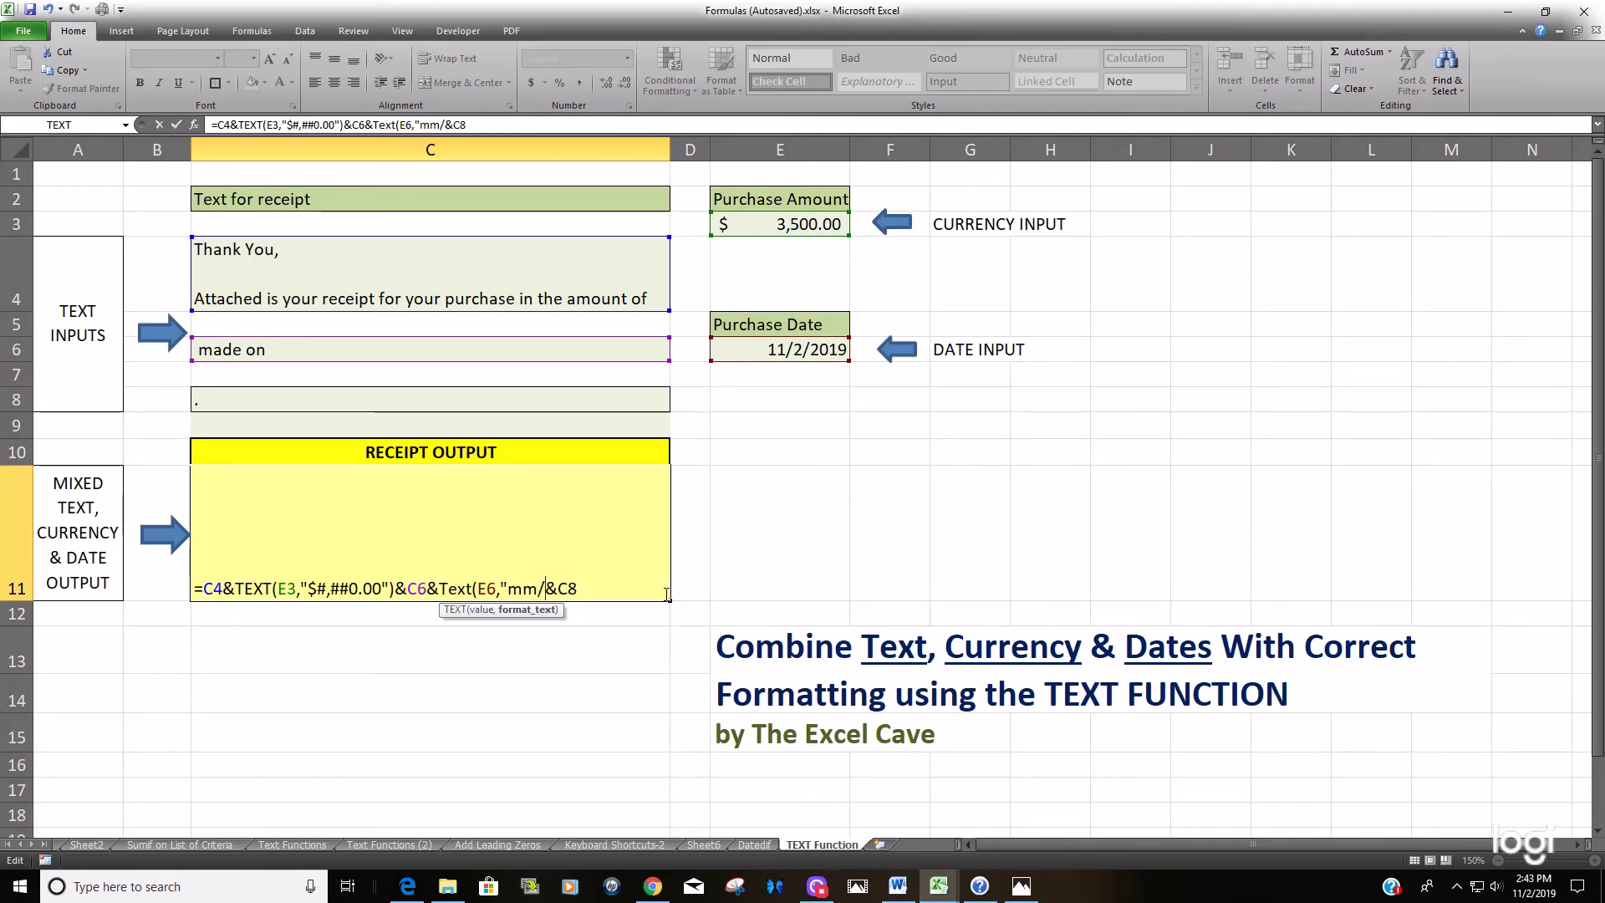
pyautogui.write('dd')
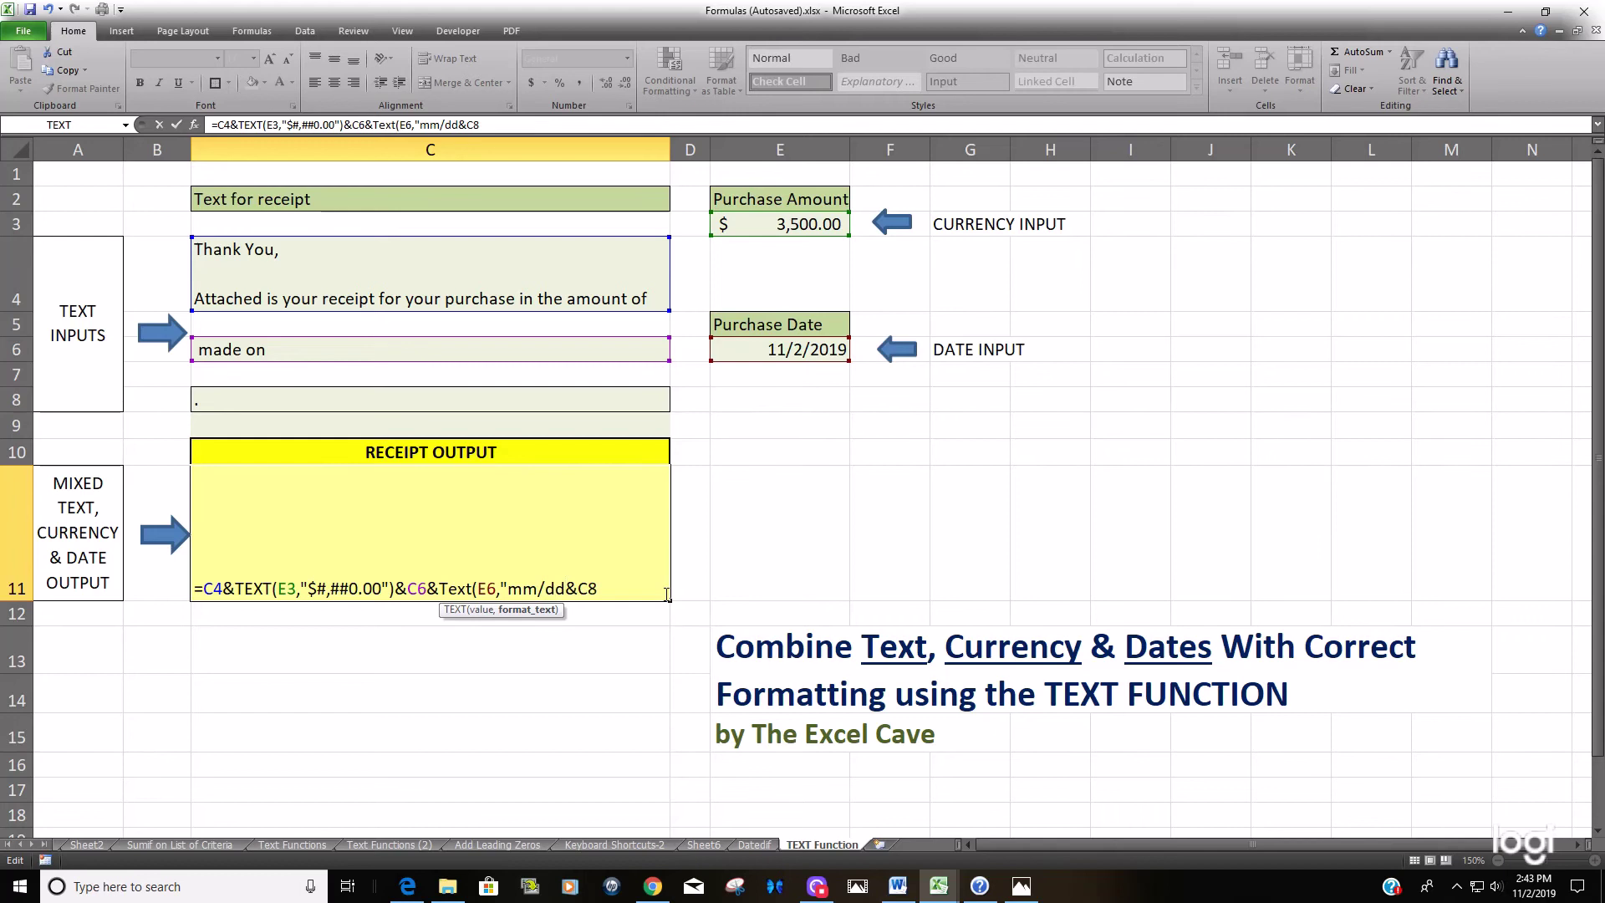
pyautogui.write('/yyyy')
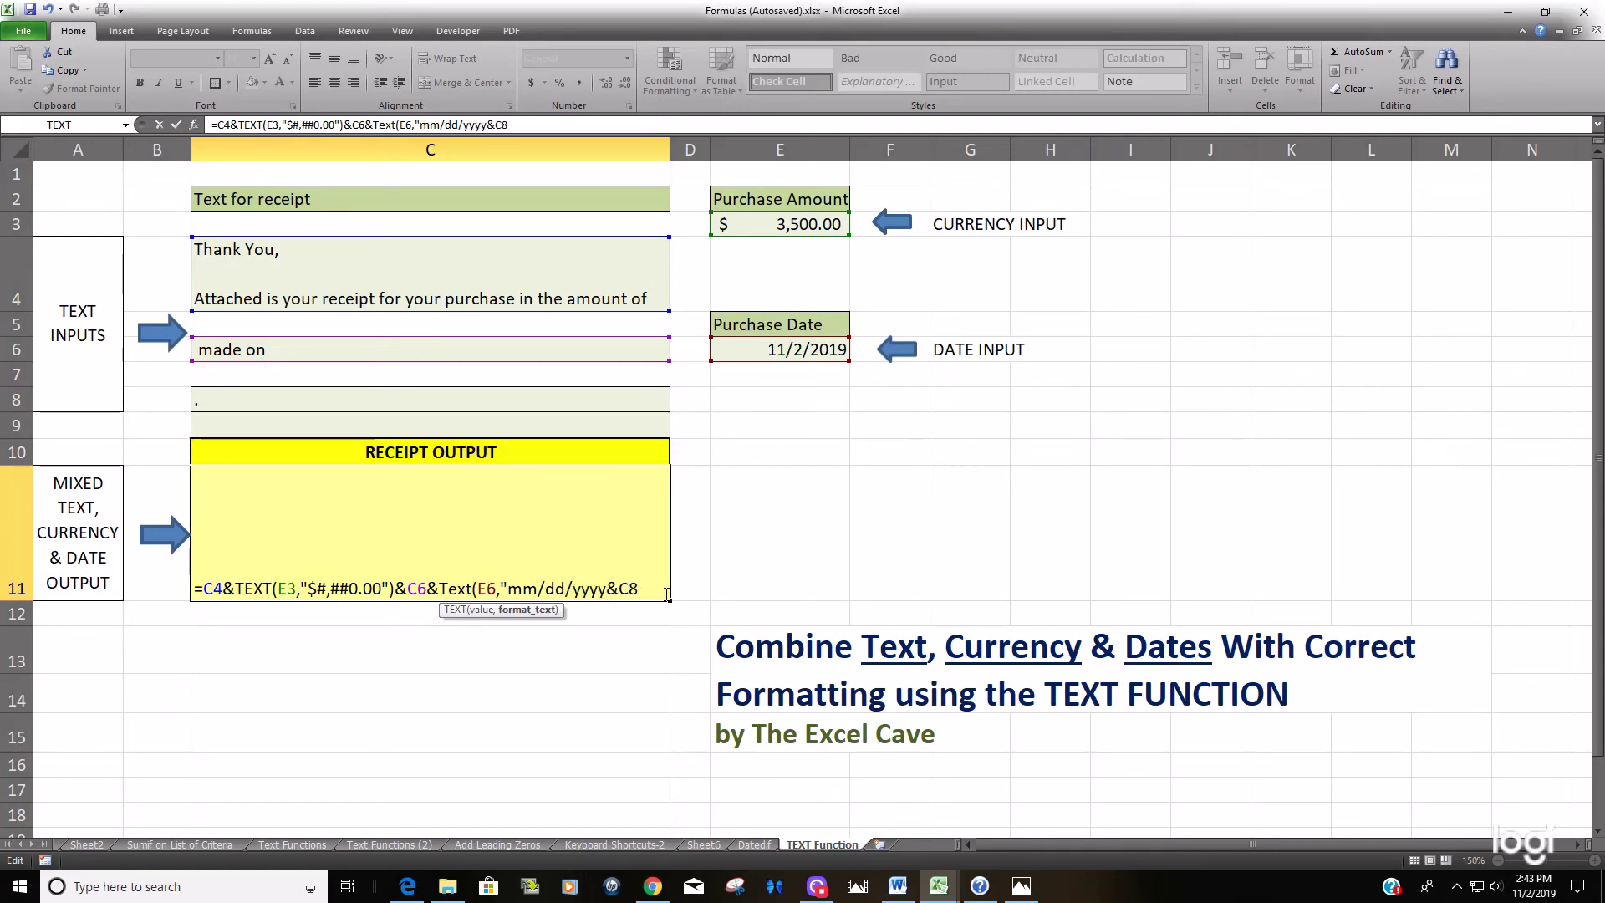
pyautogui.write('")')
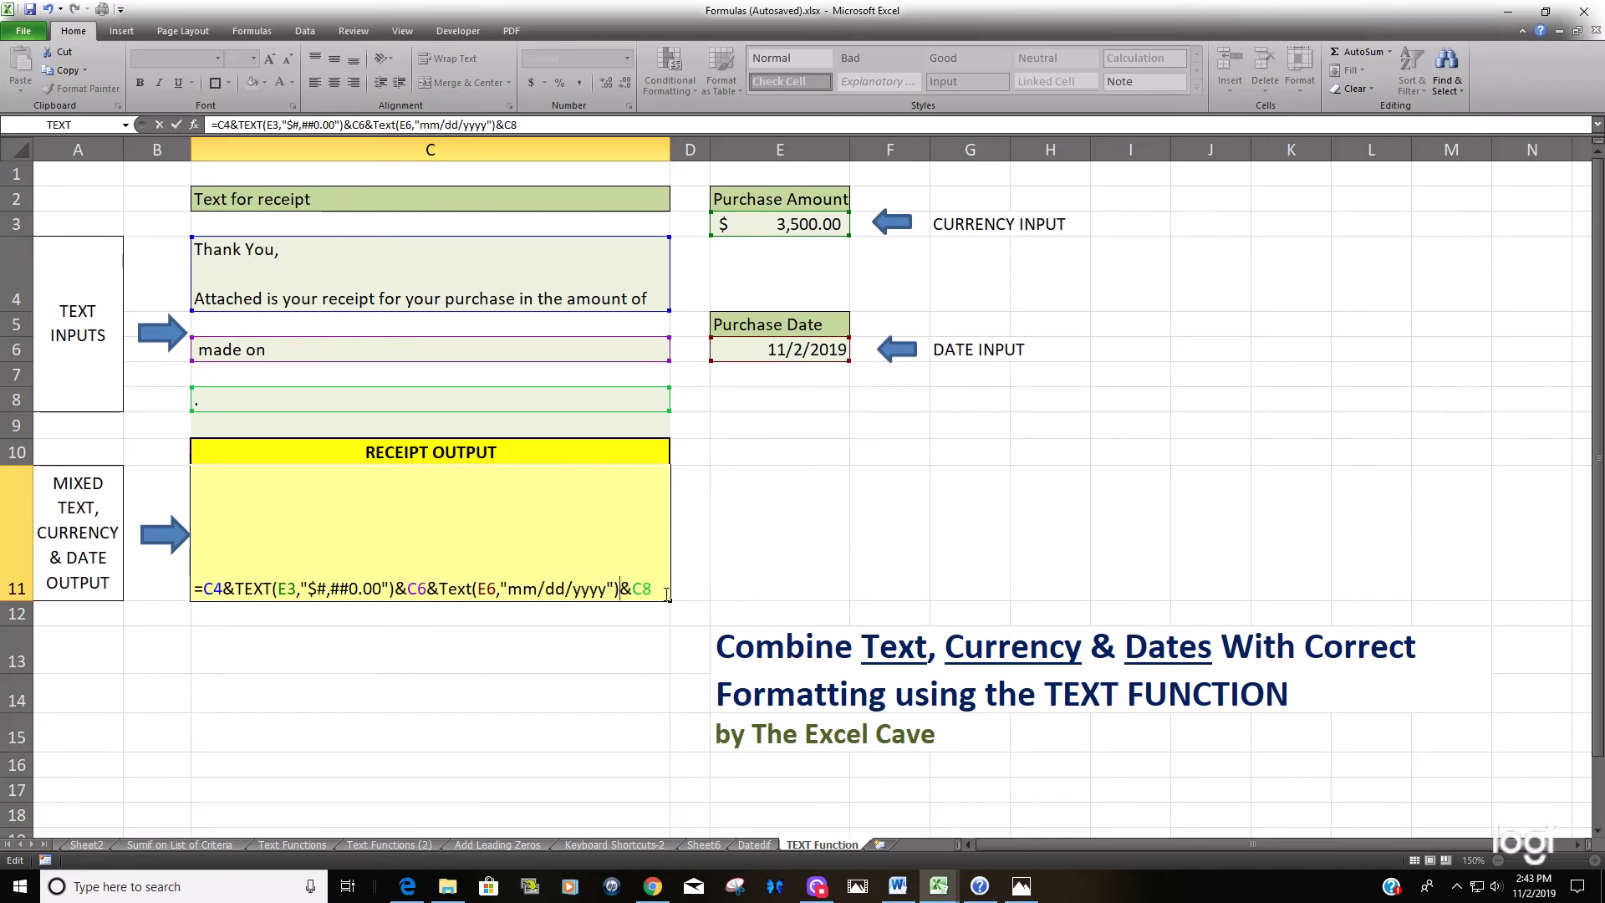
pyautogui.press('Return')
pyautogui.click(664, 593)
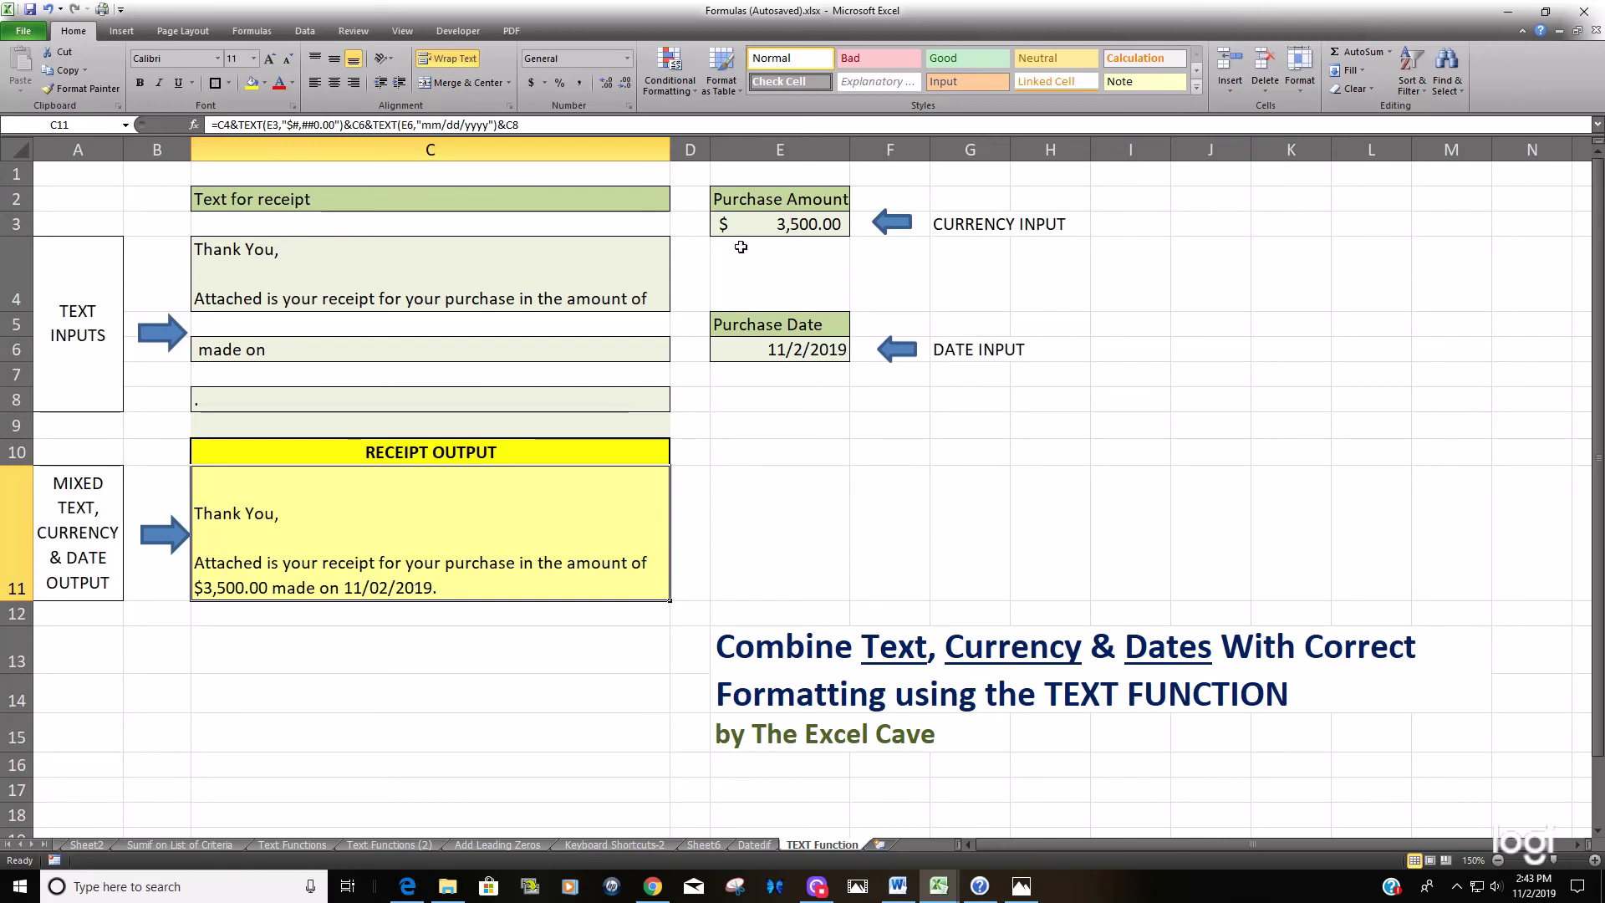
pyautogui.click(841, 227)
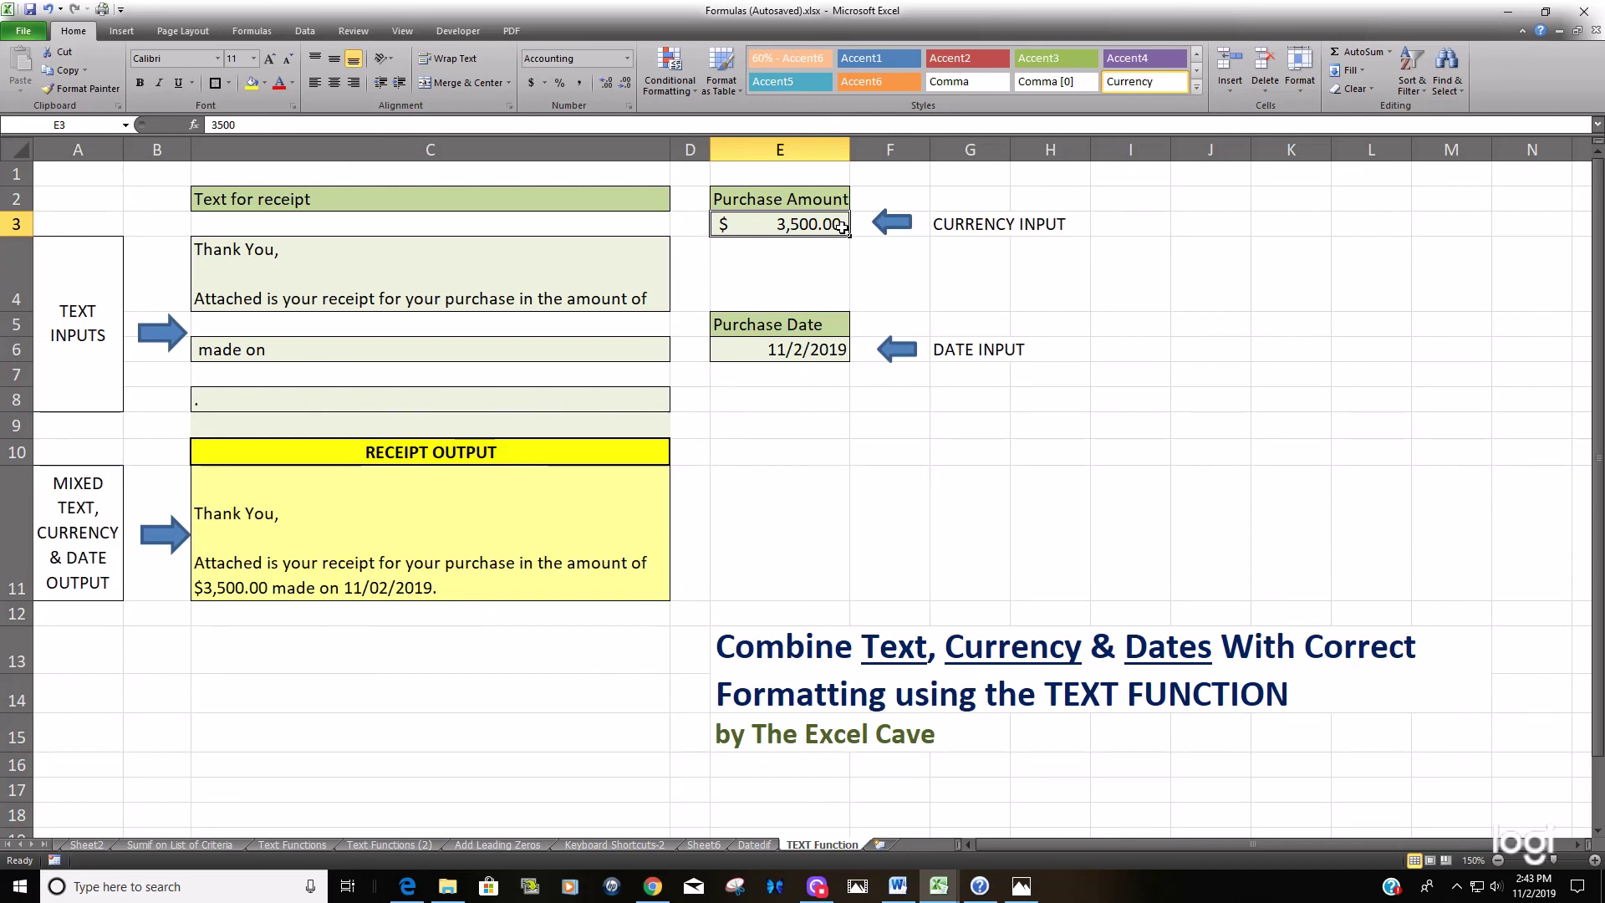
# Change the E3 amount to 5,522.78 and confirm C11 now shows $5,522.78
pyautogui.write('5')
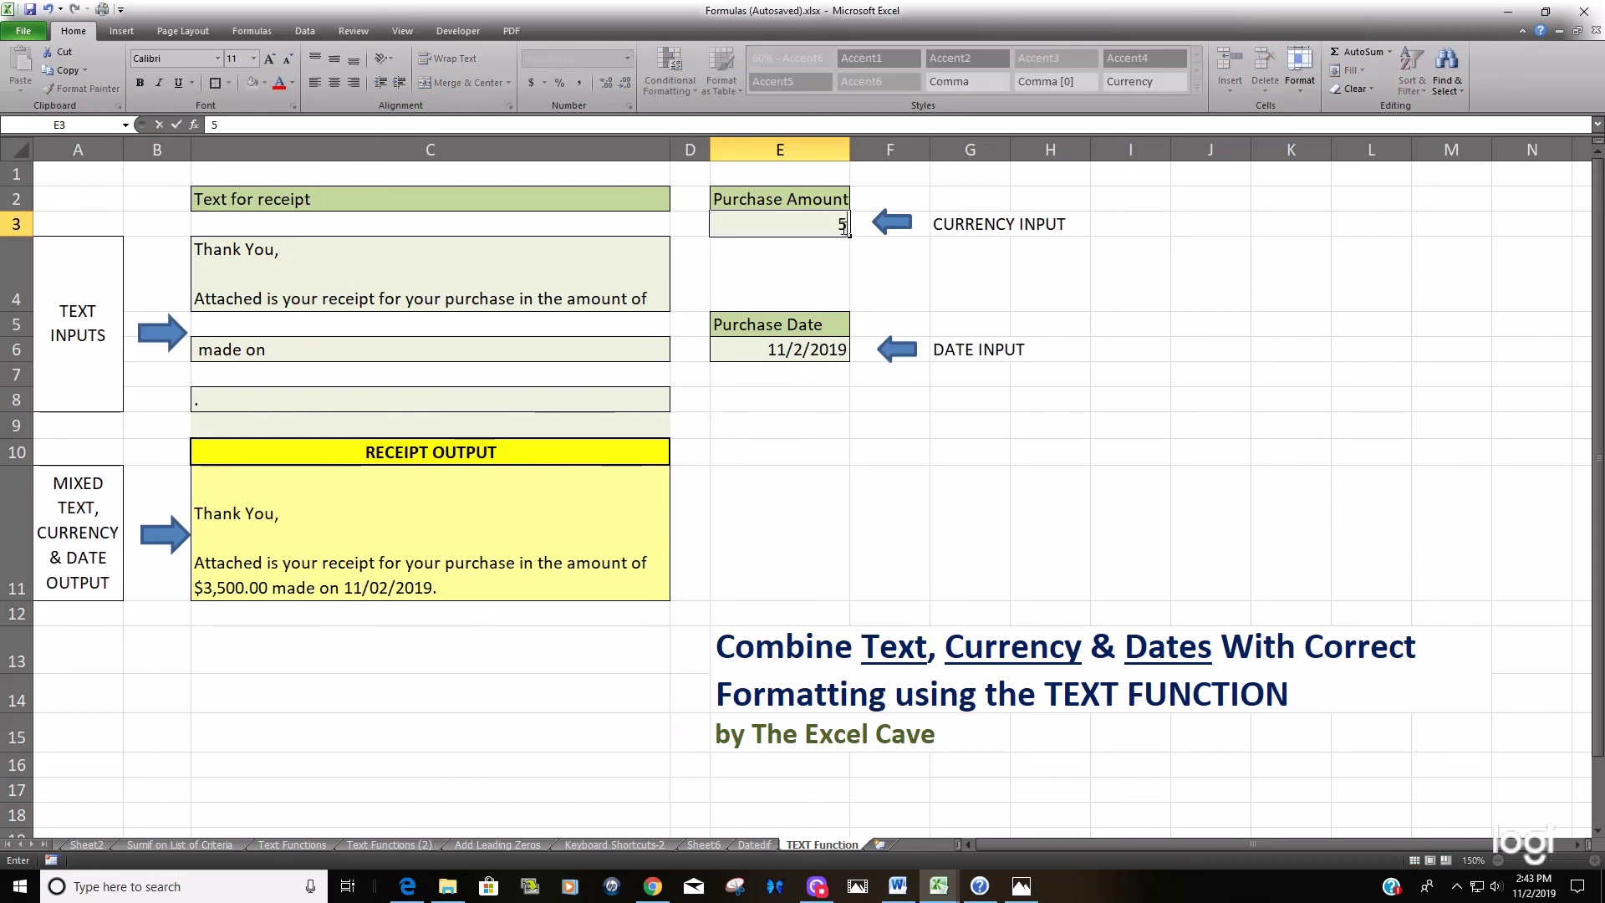
pyautogui.write(',522.78')
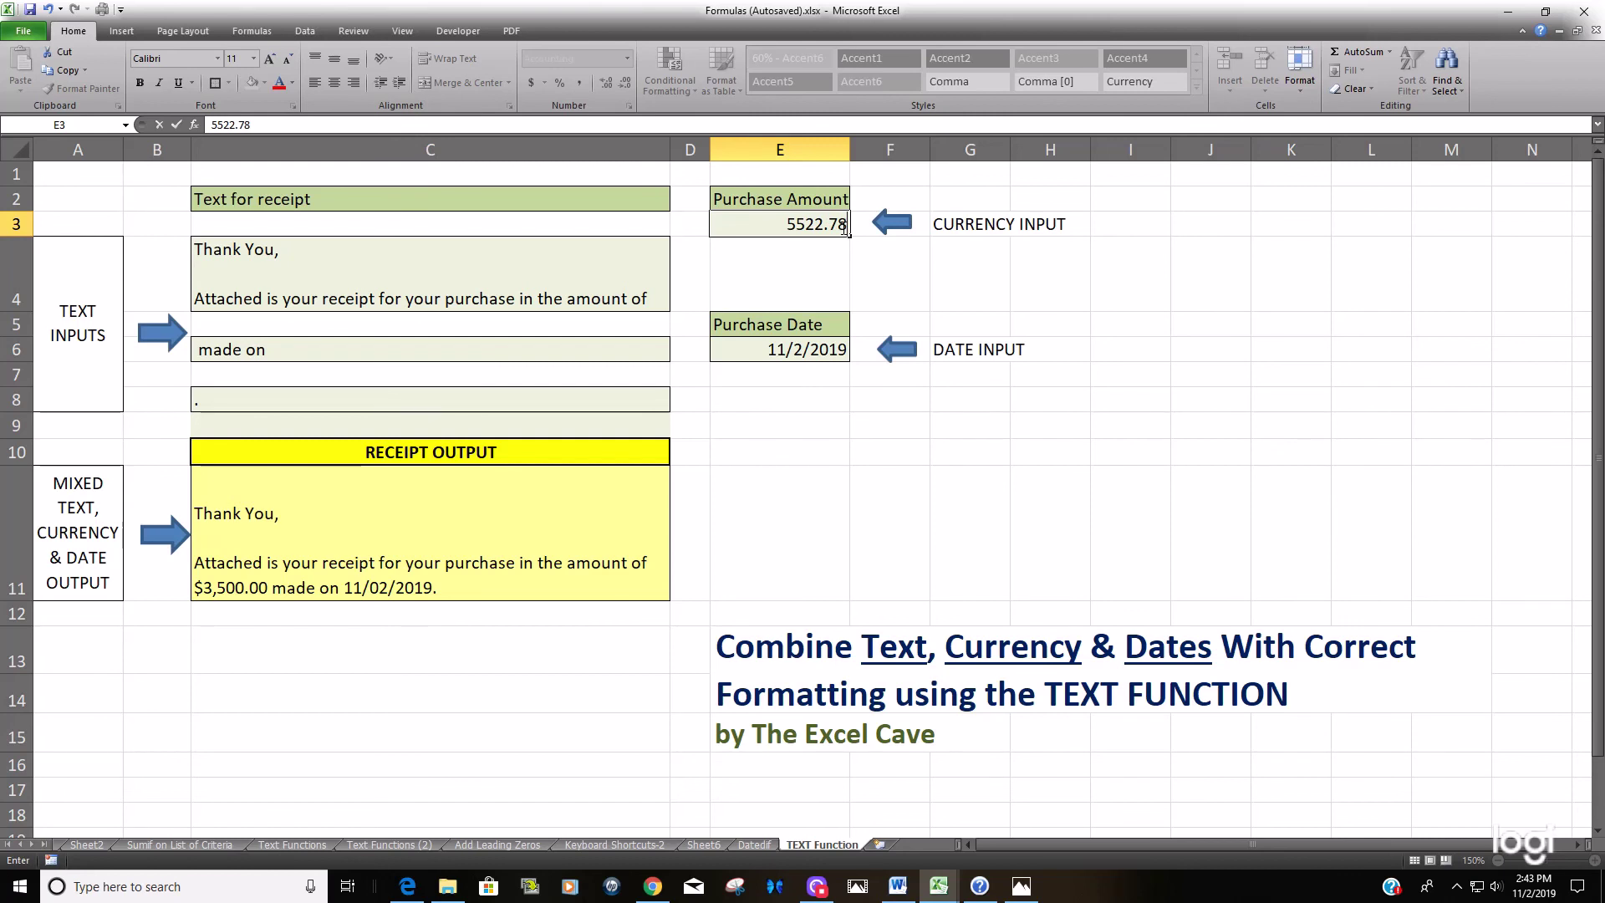
pyautogui.press('Return')
pyautogui.click(469, 562)
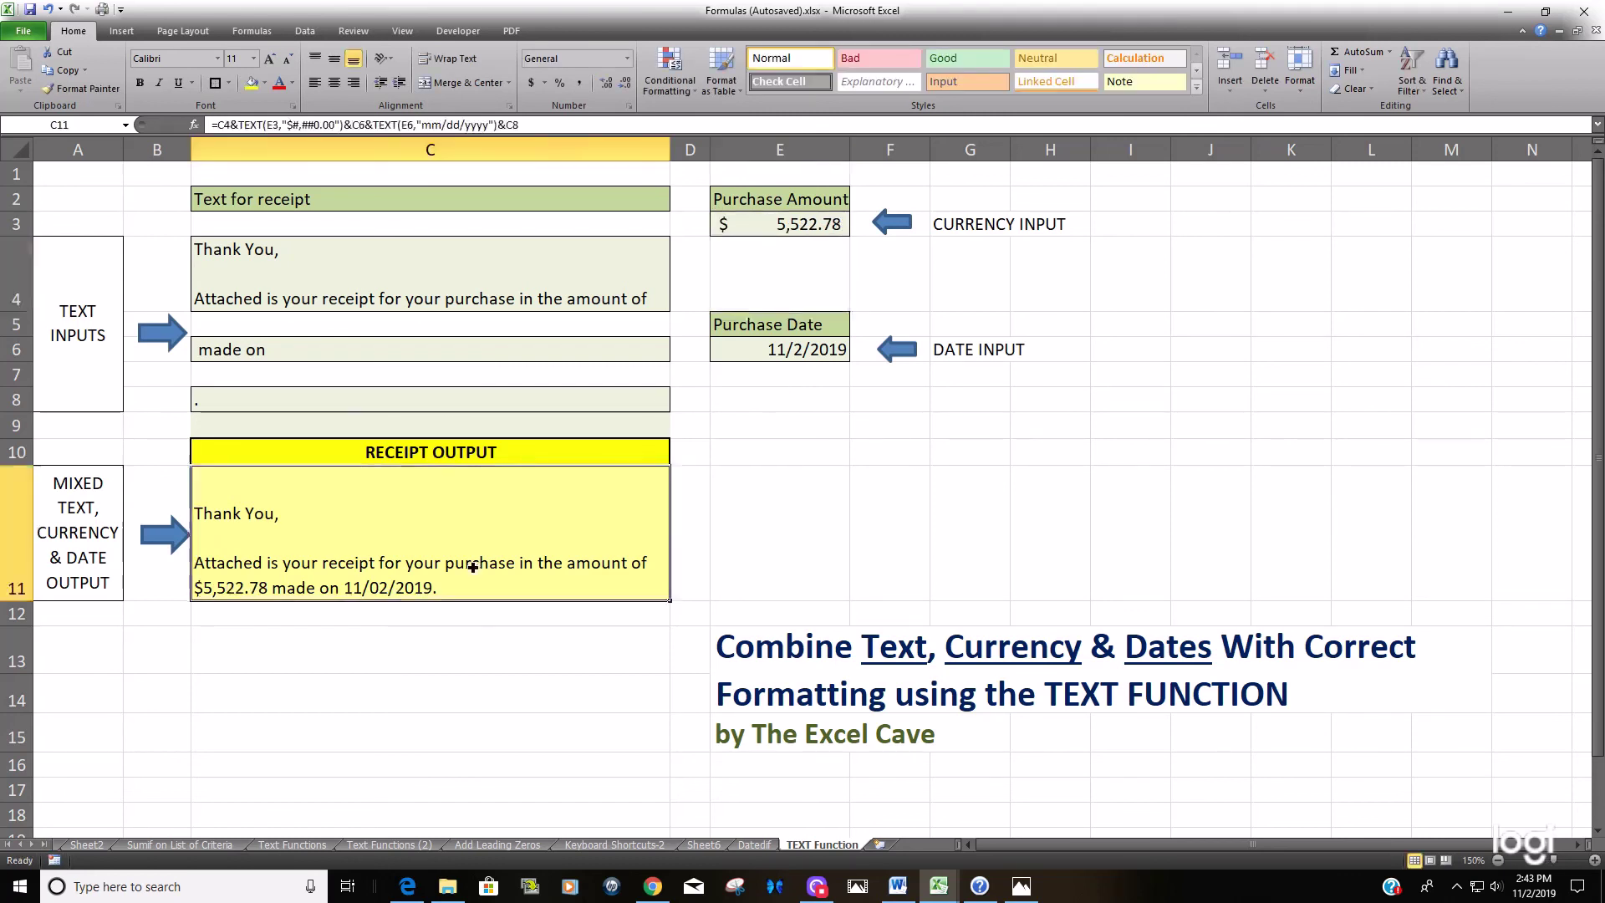